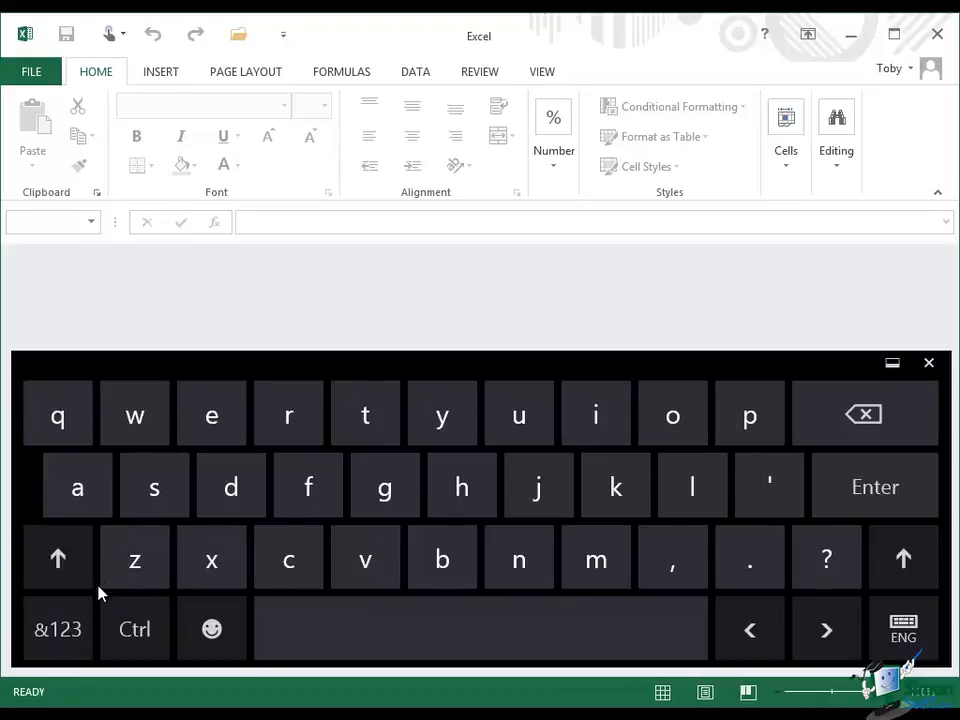
Toggle the touch keyboard to capitals and back, then switch to the &123 numbers-and-symbols layout
click(58, 557)
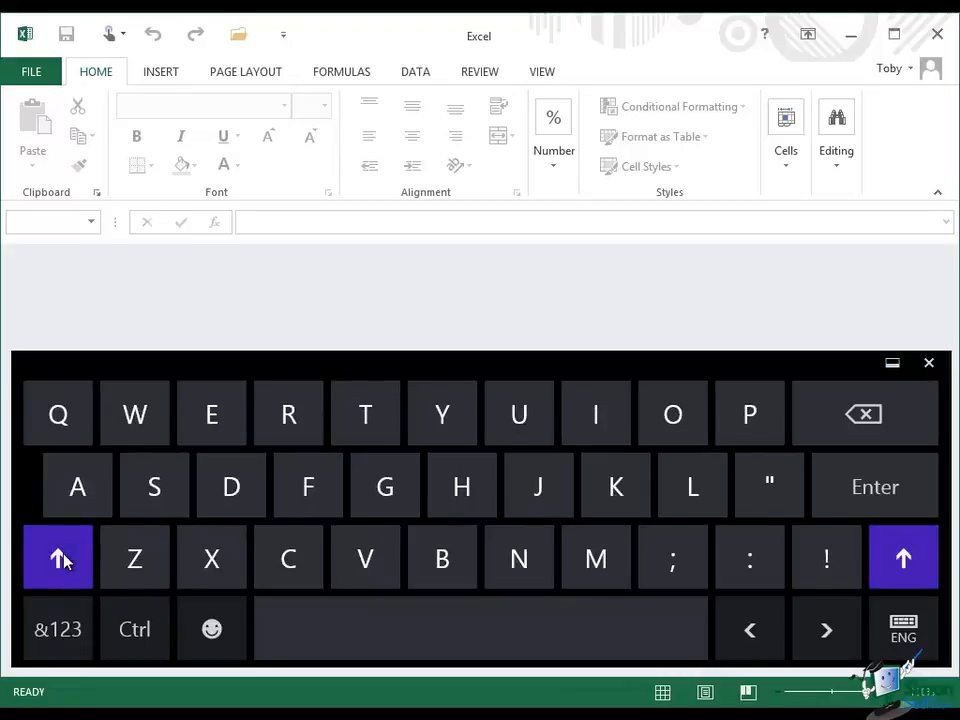
click(60, 556)
click(58, 630)
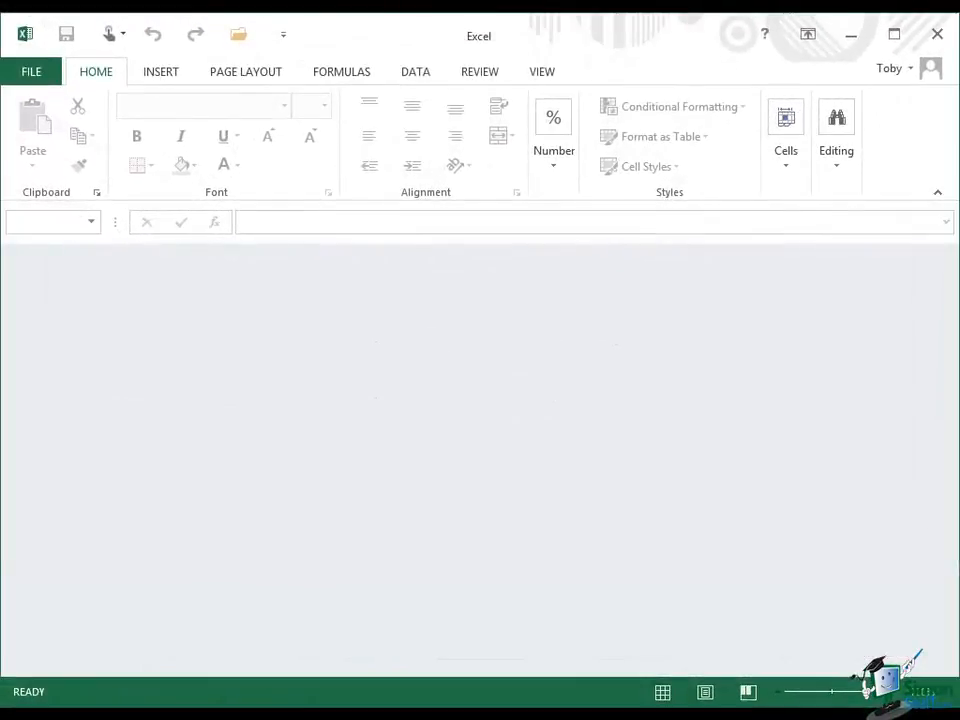
Create a blank workbook, Book2, from File > New
click(35, 74)
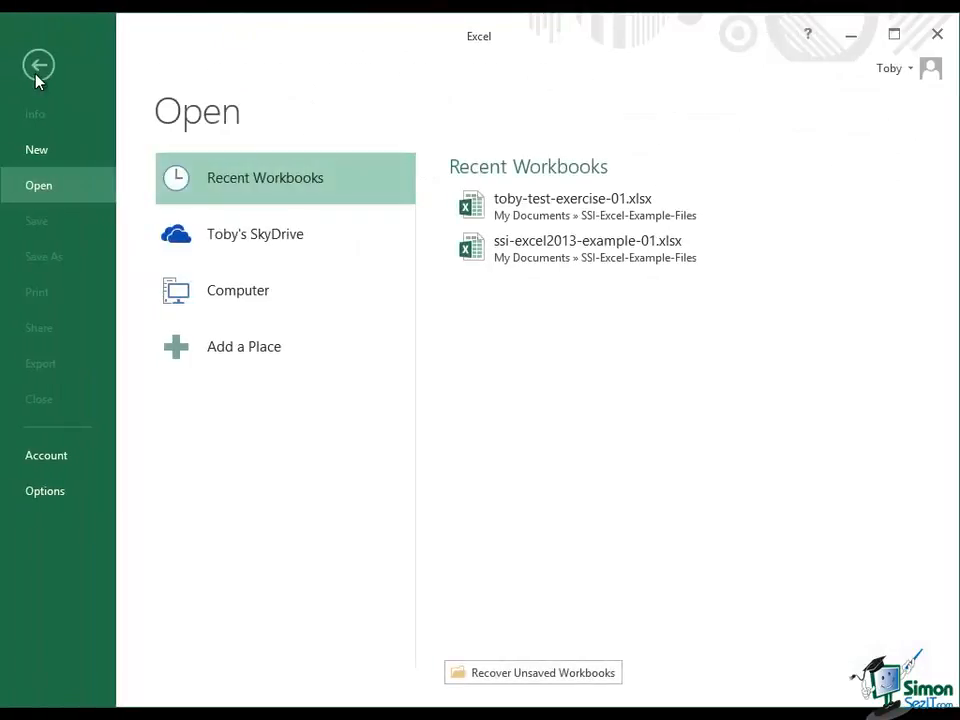
click(31, 152)
click(259, 378)
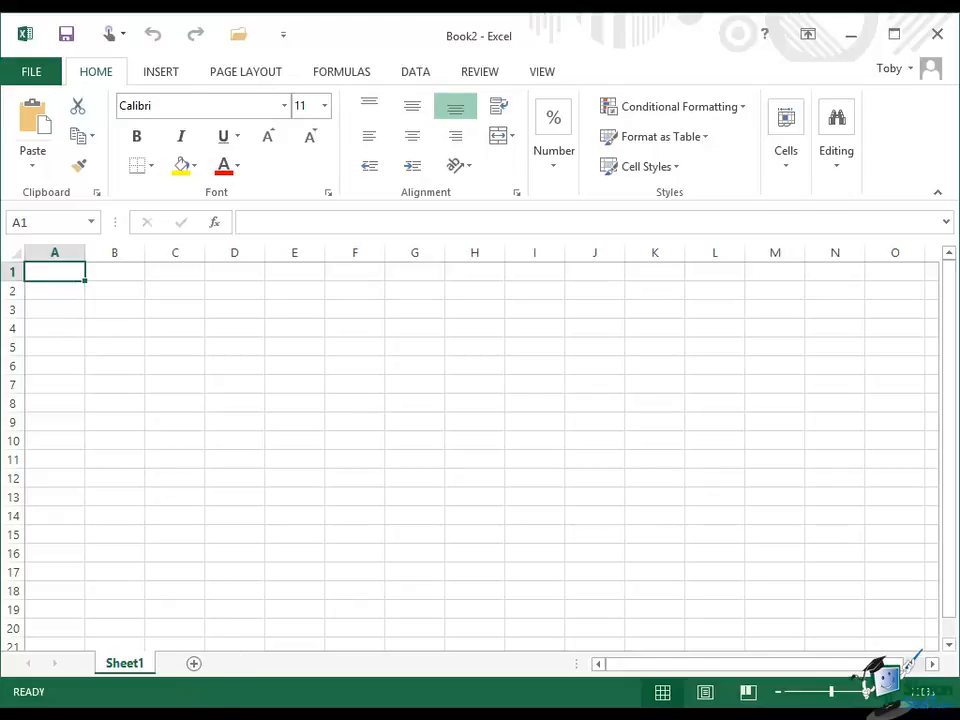
Enter Hello, World, how, are and you? into cells A1 through A5
text(Hello)
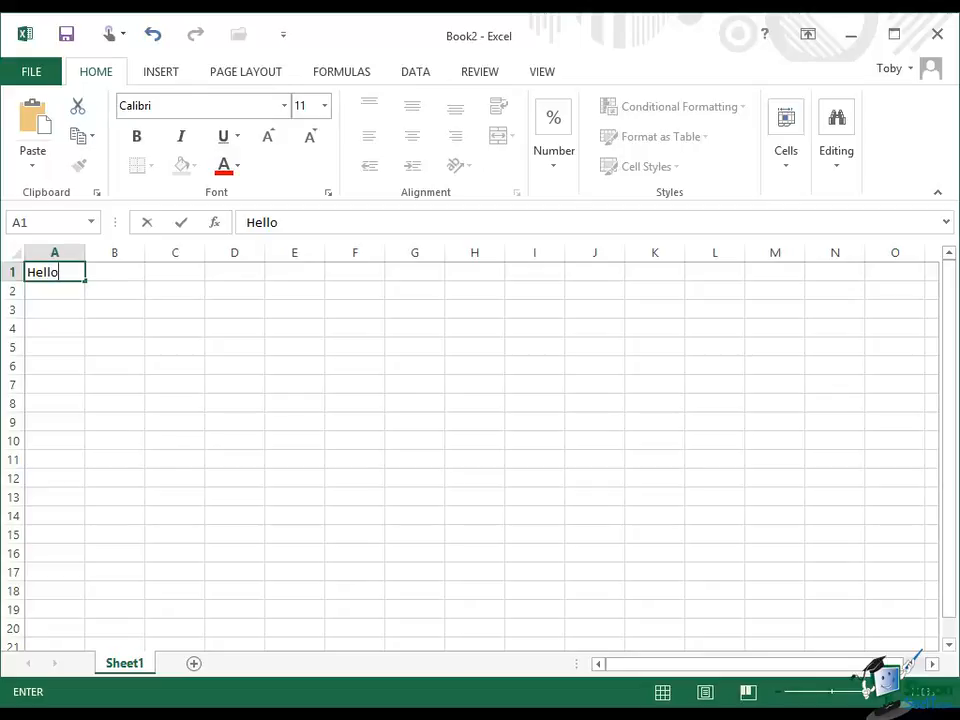
key(ctrl+Return)
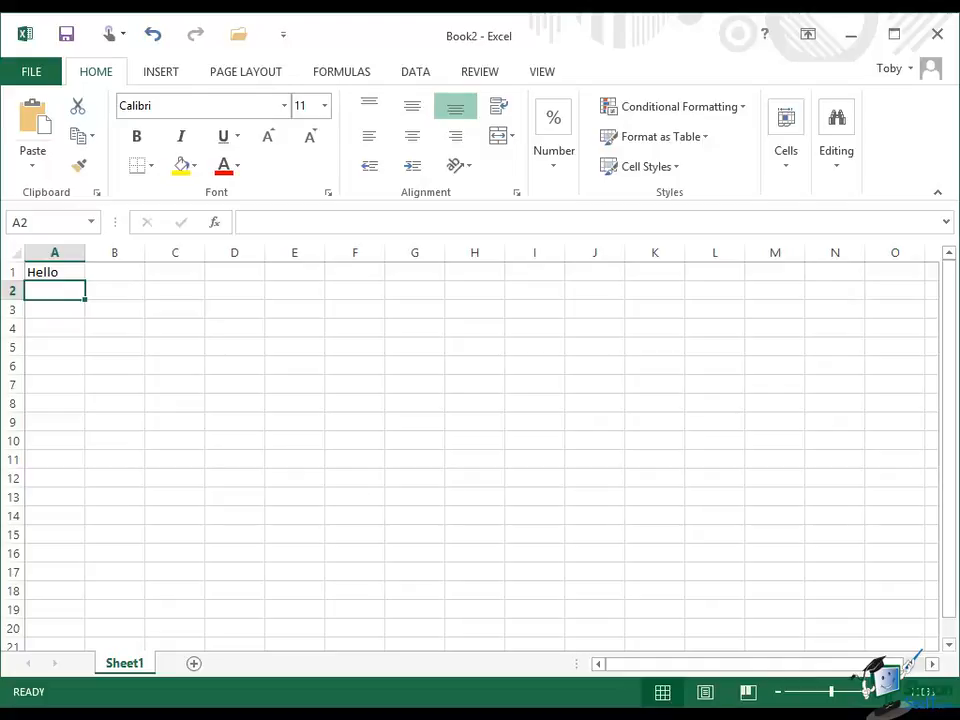
text(Wor)
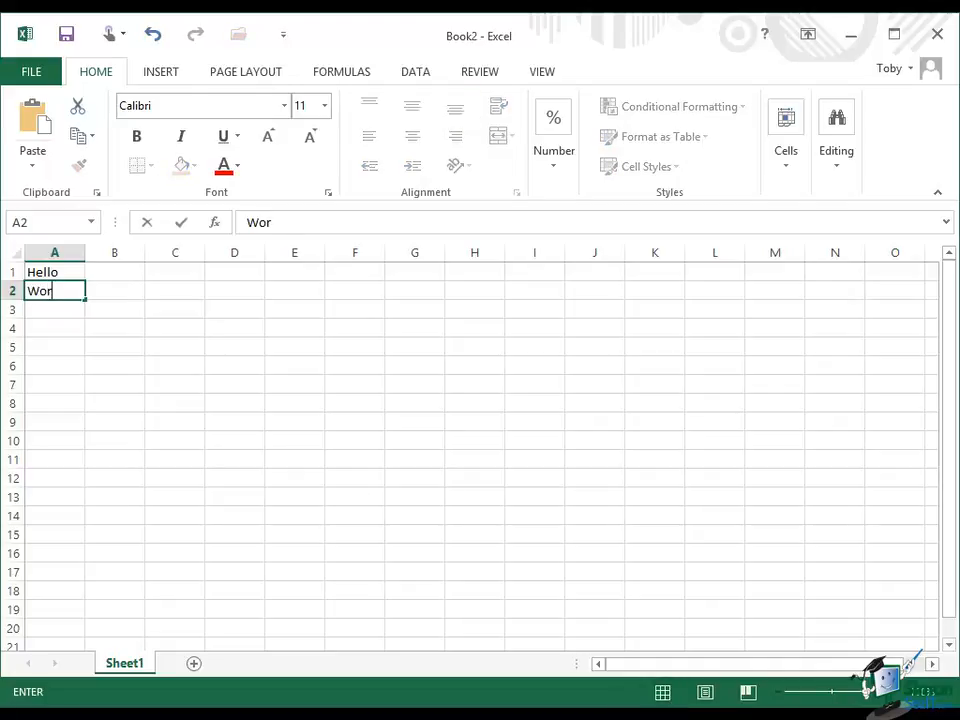
text(ld)
key(Return)
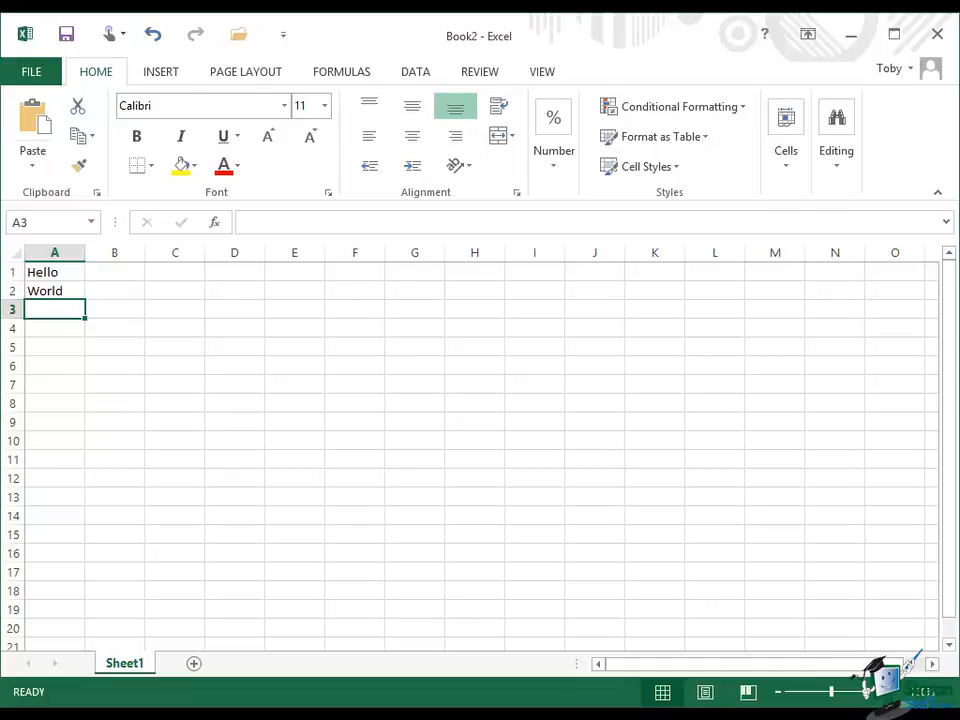
text(how)
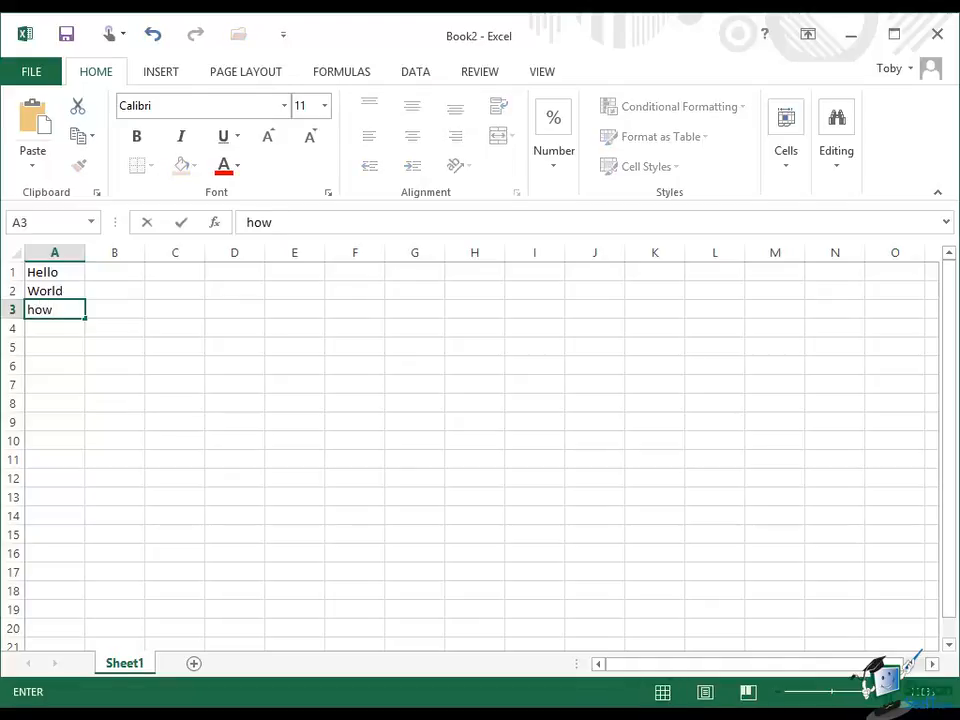
key(ctrl+Return)
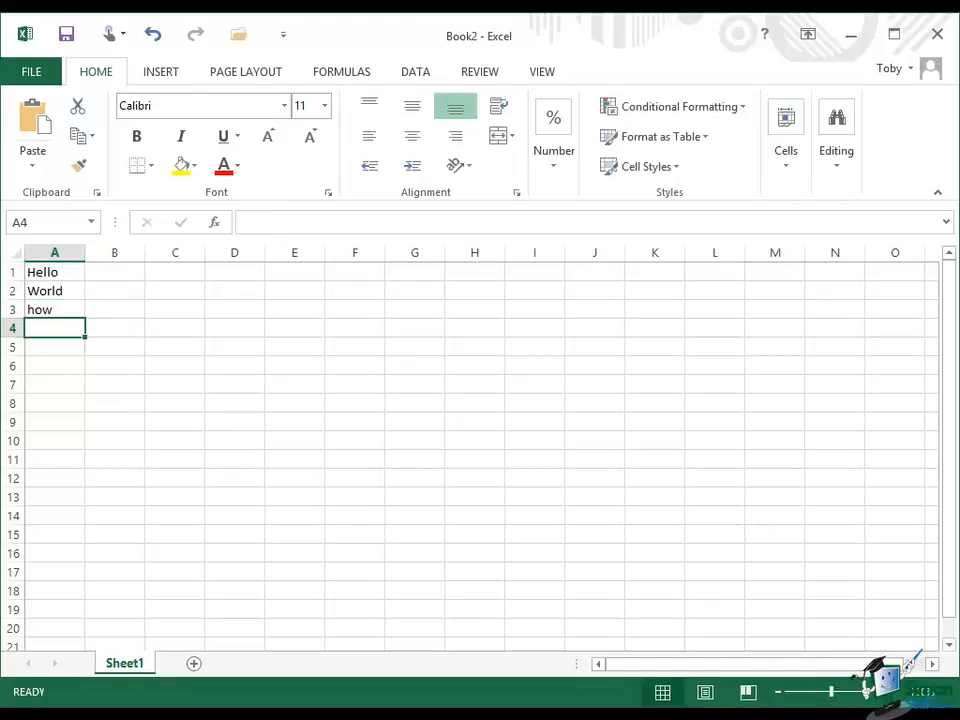
text(are)
key(Return)
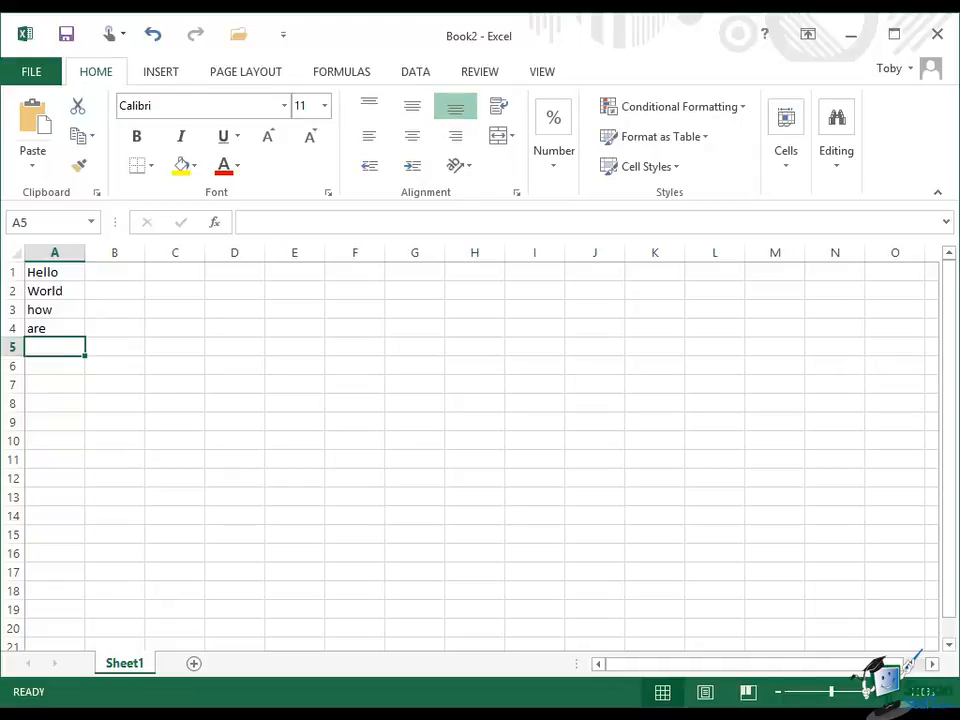
text(you?)
key(Return)
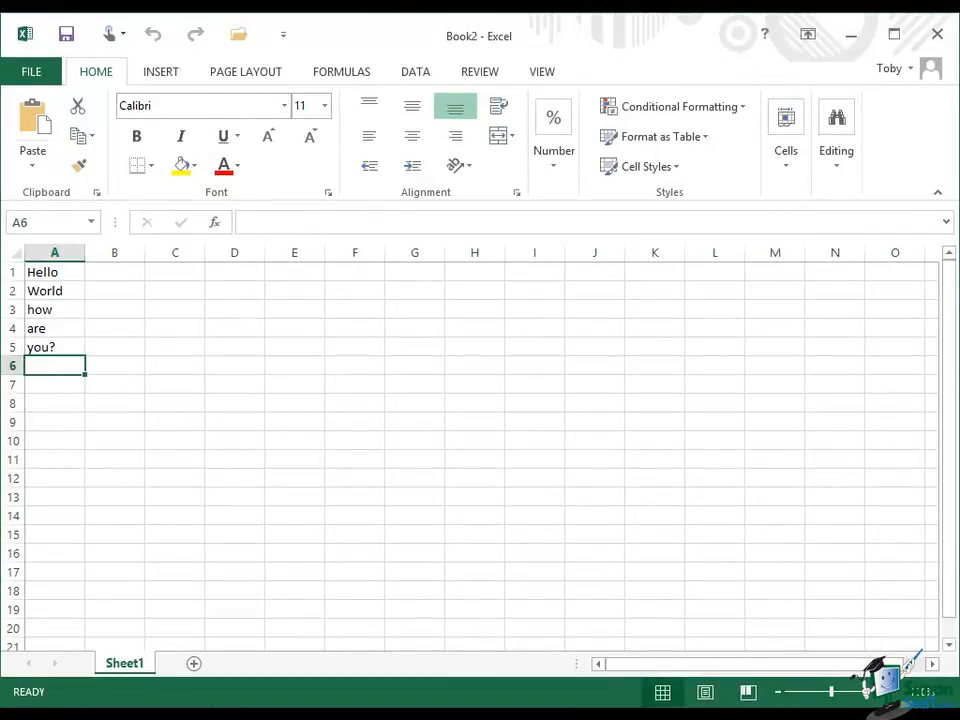
Enter 123, 234 and 345 into cells E3, E4 and E5, ending on E6
click(294, 313)
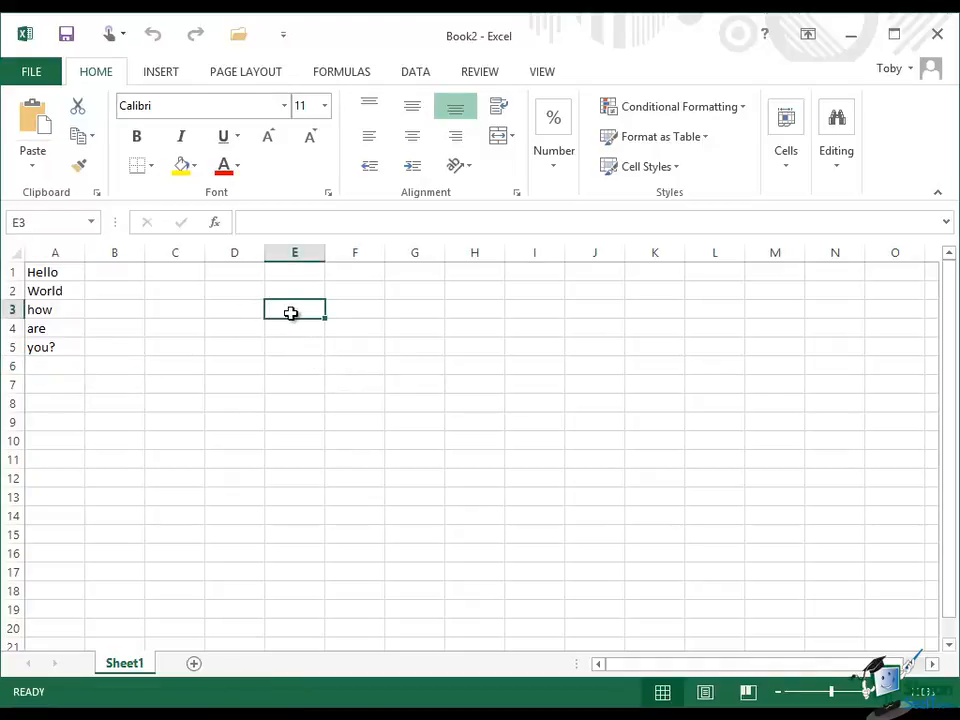
text(123)
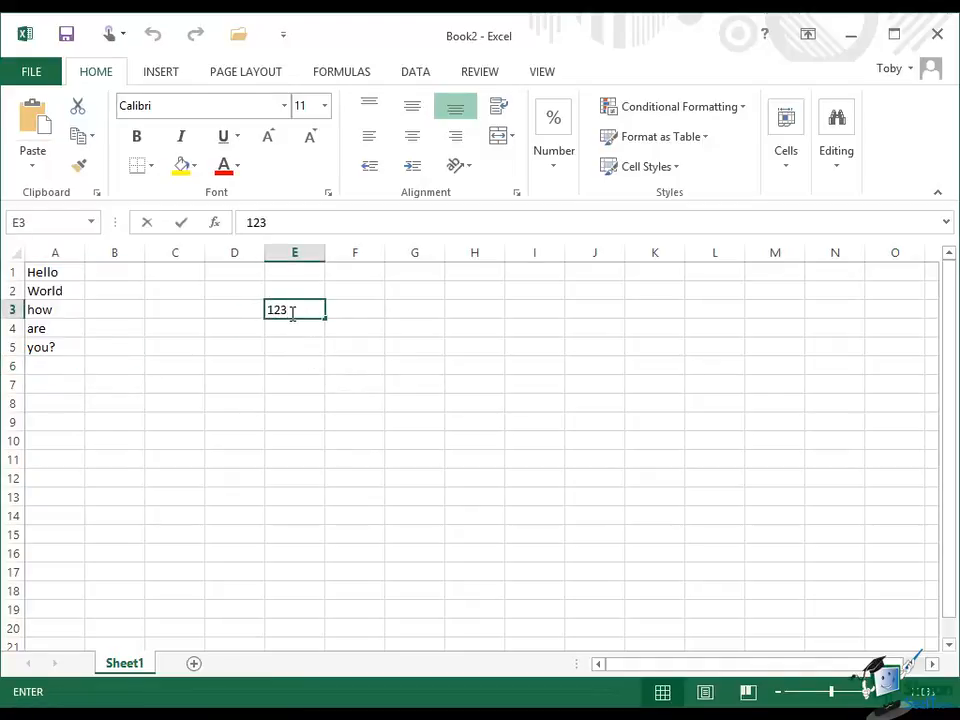
key(Return)
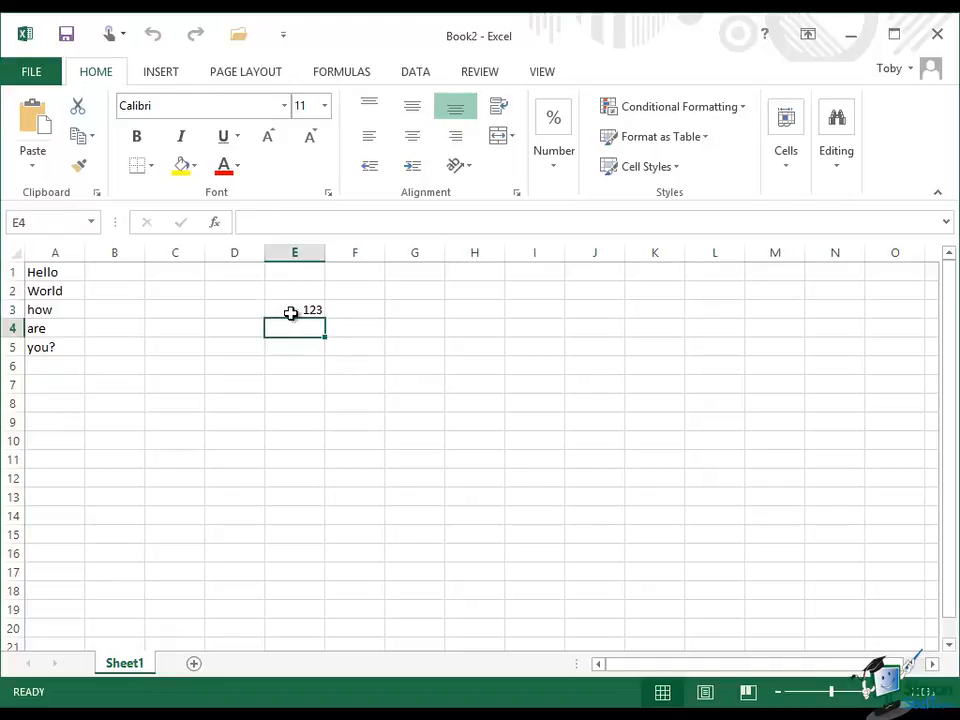
text(234)
key(Return)
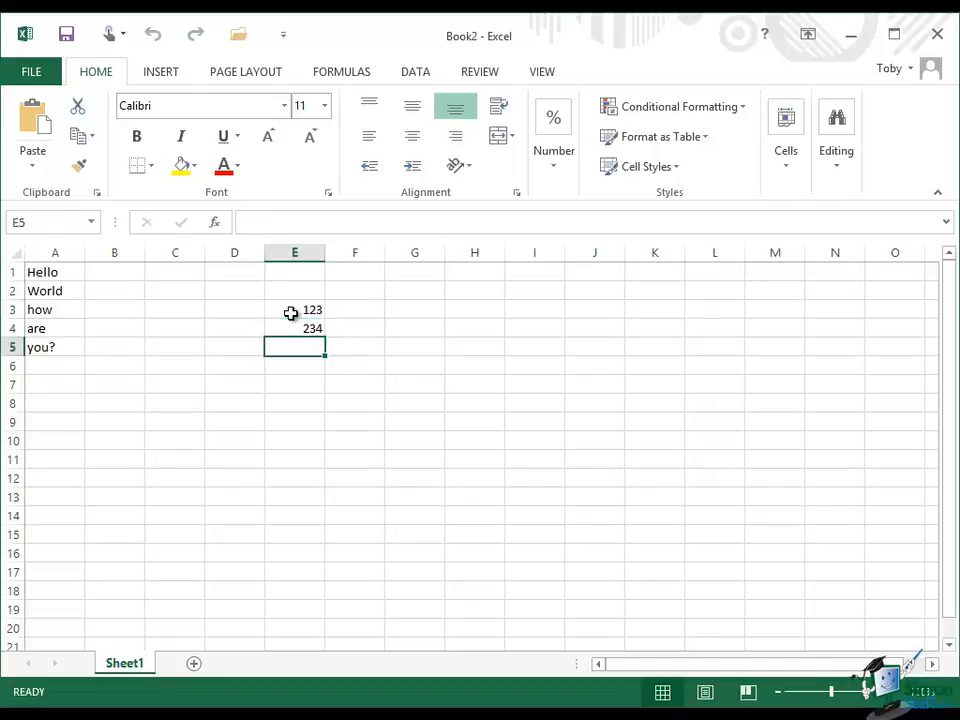
text(345)
key(ctrl+Return)
key(Down)
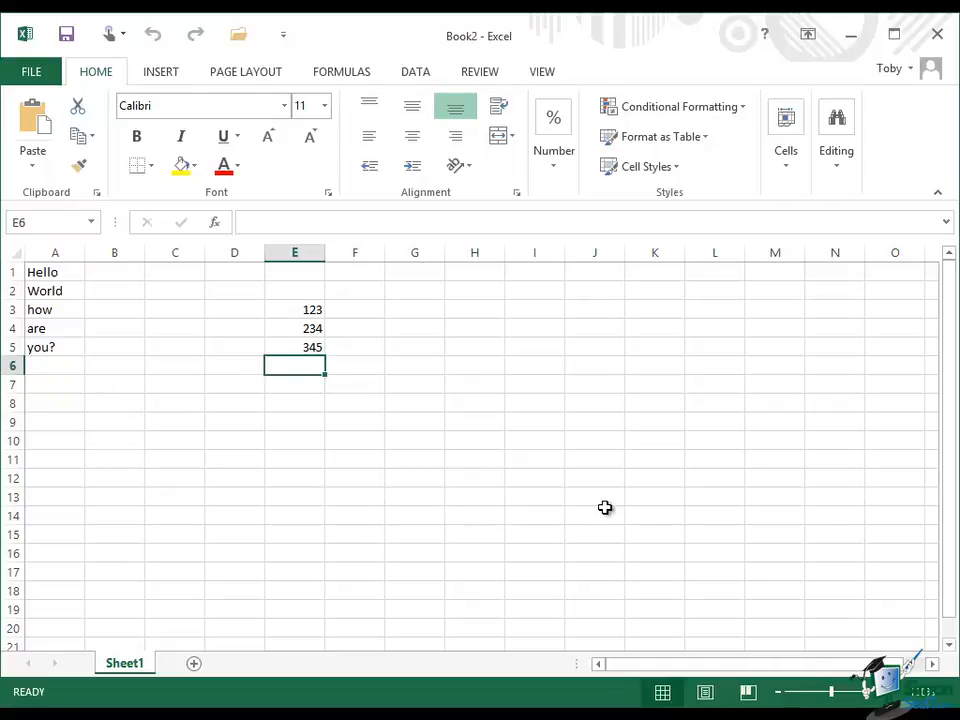
Enter How, are and you? into cells I4, I5 and I6
click(547, 332)
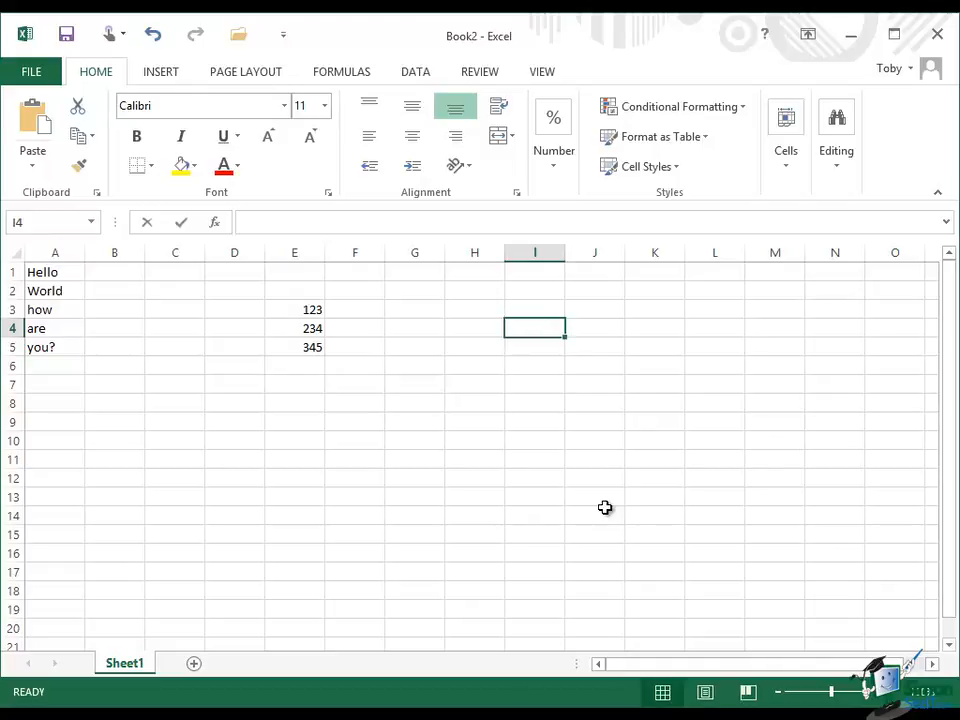
text(How)
key(Return)
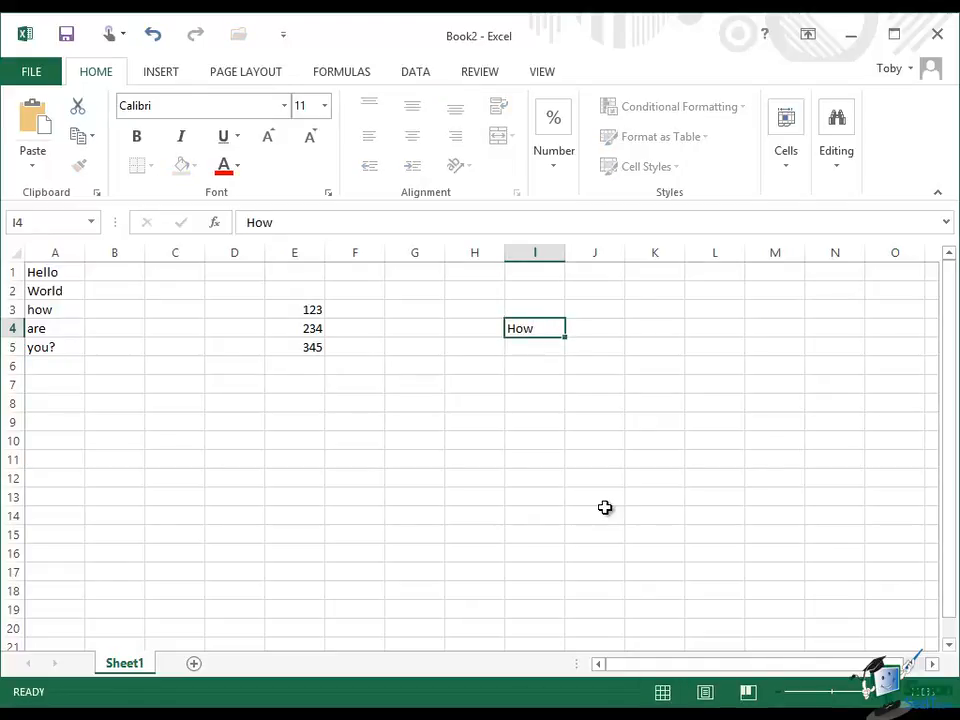
text(are)
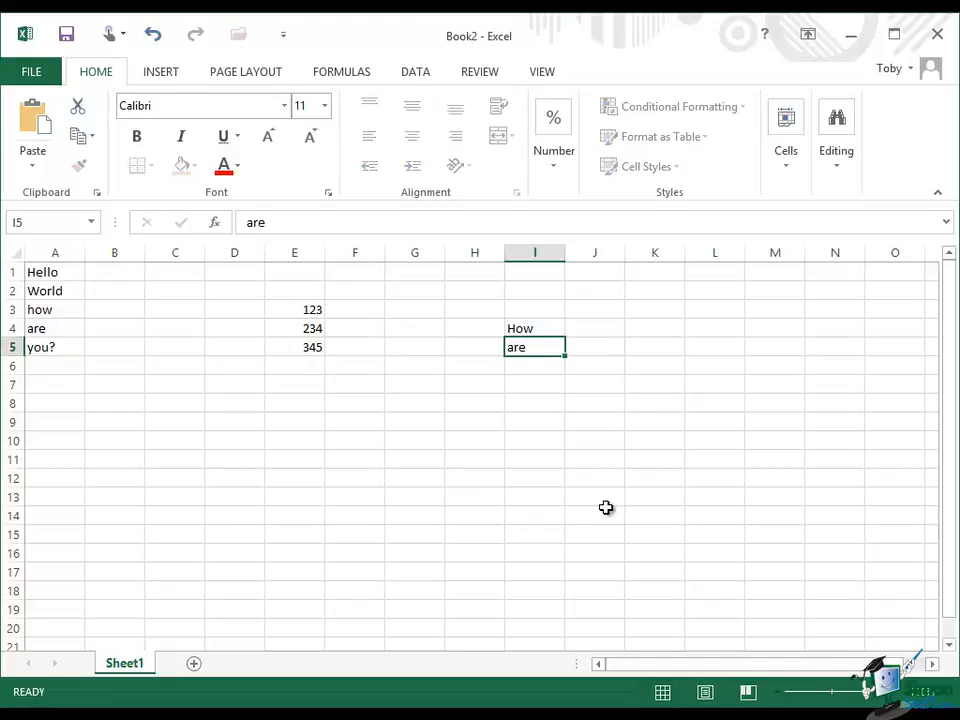
key(Return)
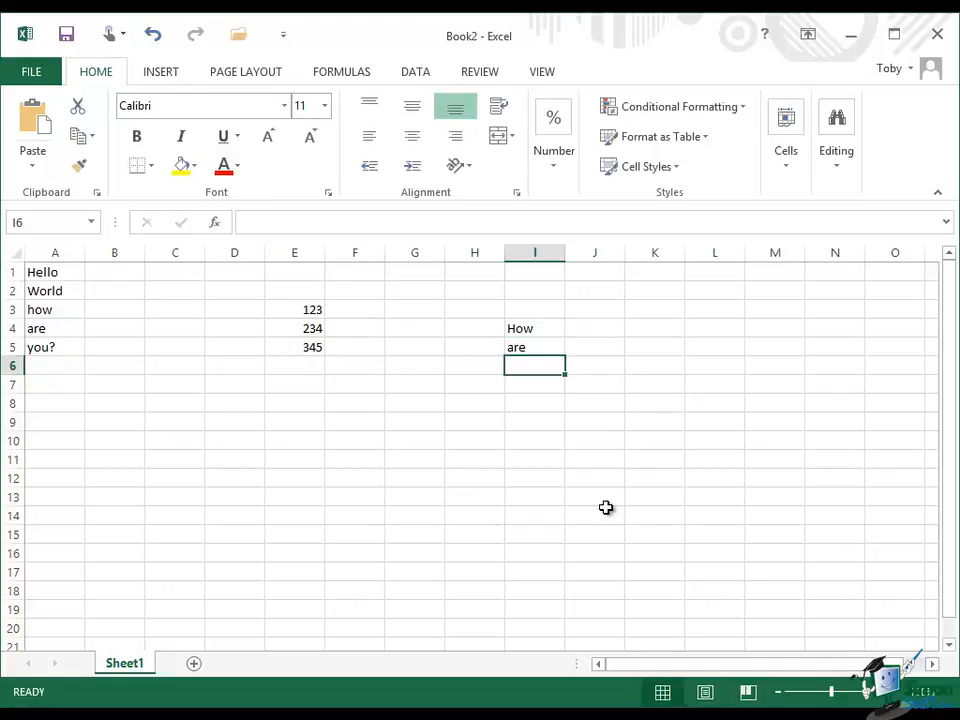
text(you?)
key(Return)
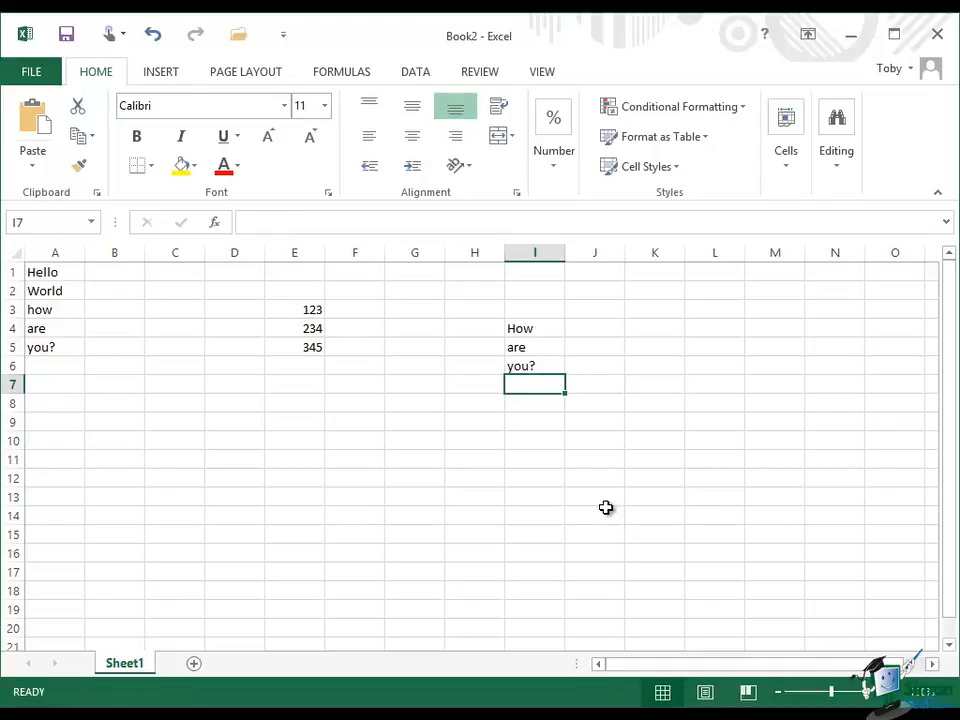
Put are in J4 and you? in K4, then select cells C10, M8 and O3
click(595, 331)
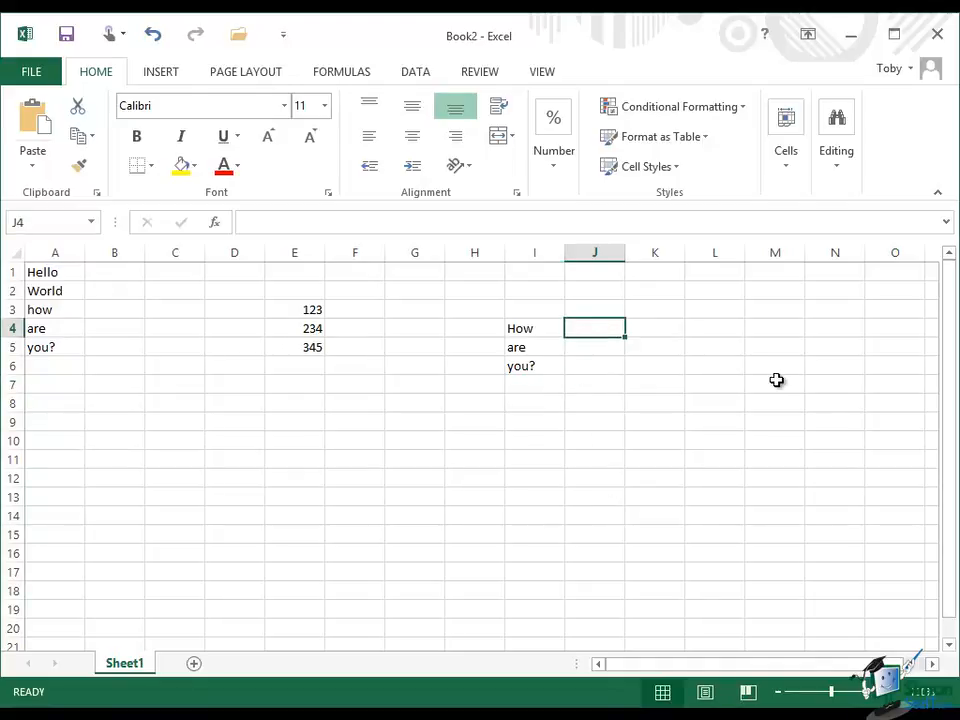
text(are)
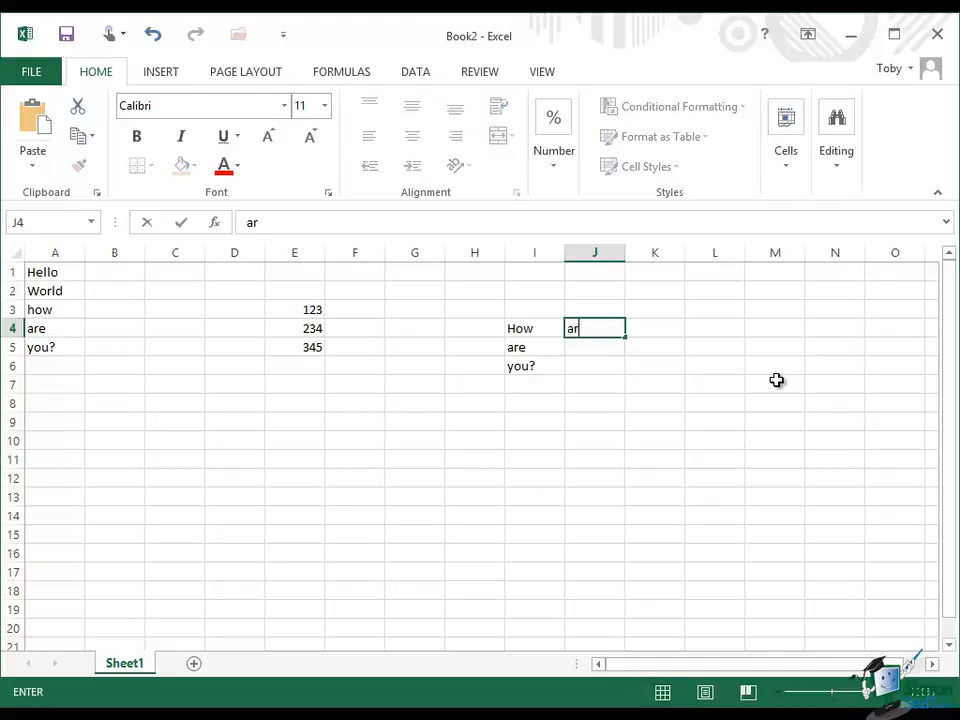
click(655, 331)
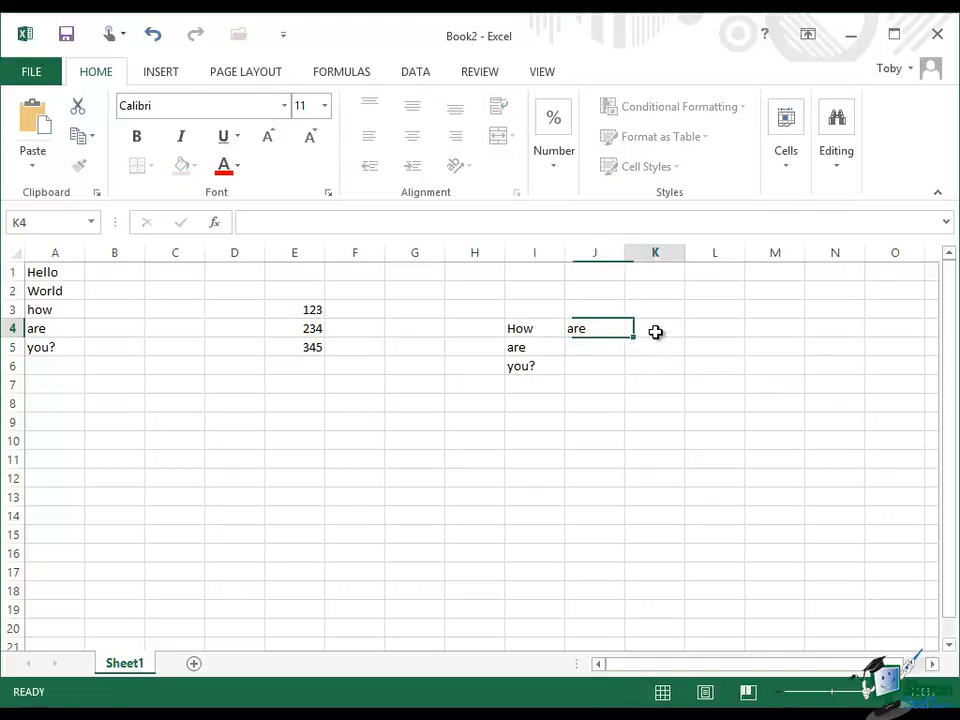
text(you)
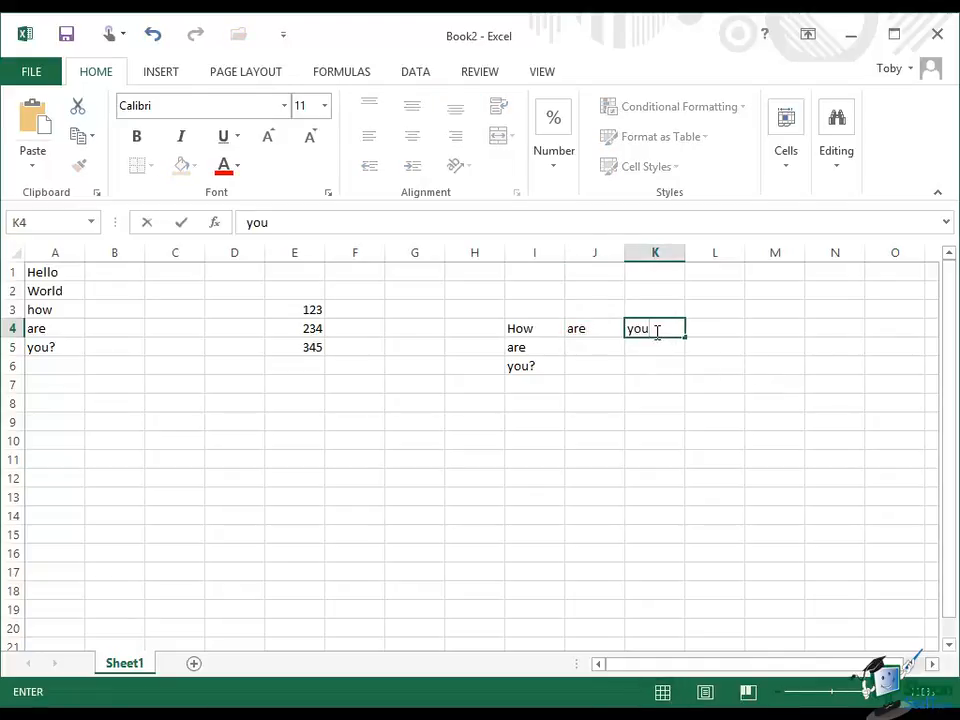
text(?)
click(725, 329)
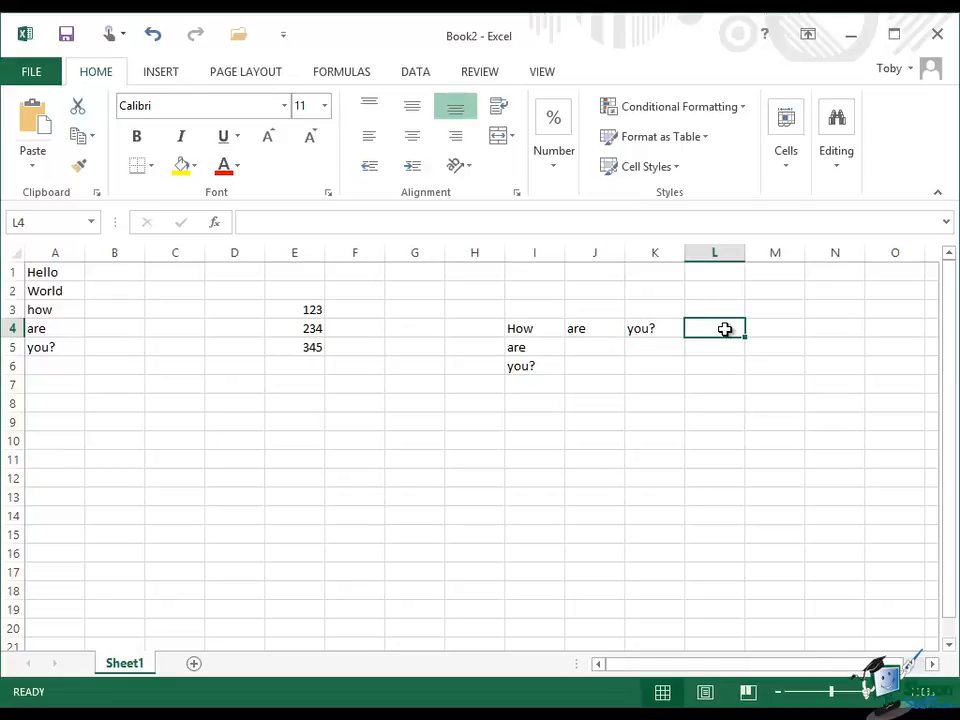
click(158, 444)
click(758, 400)
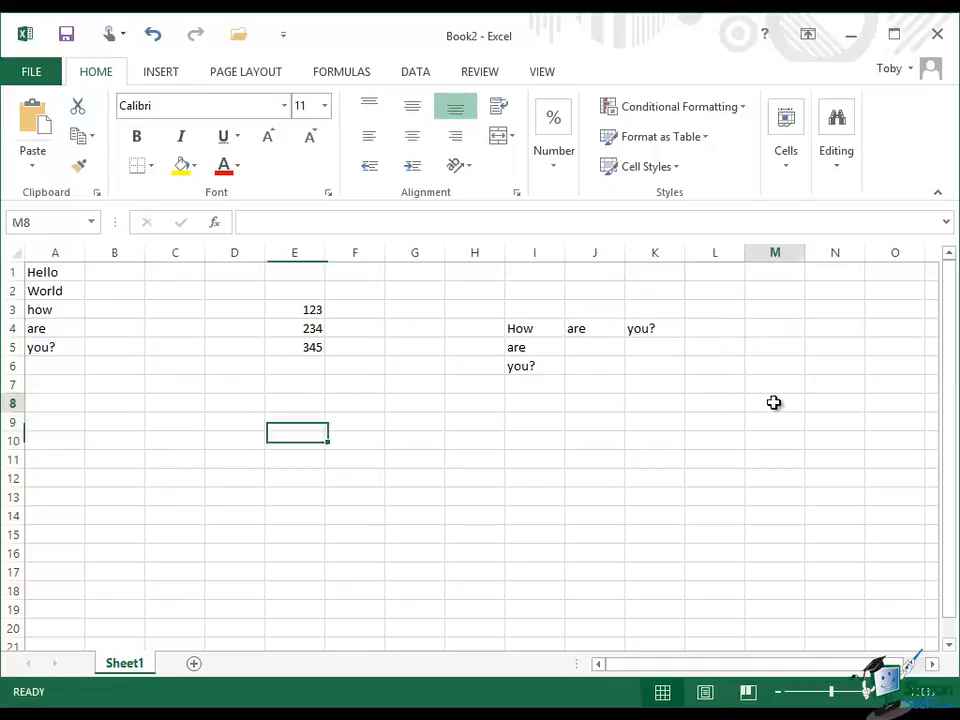
click(896, 310)
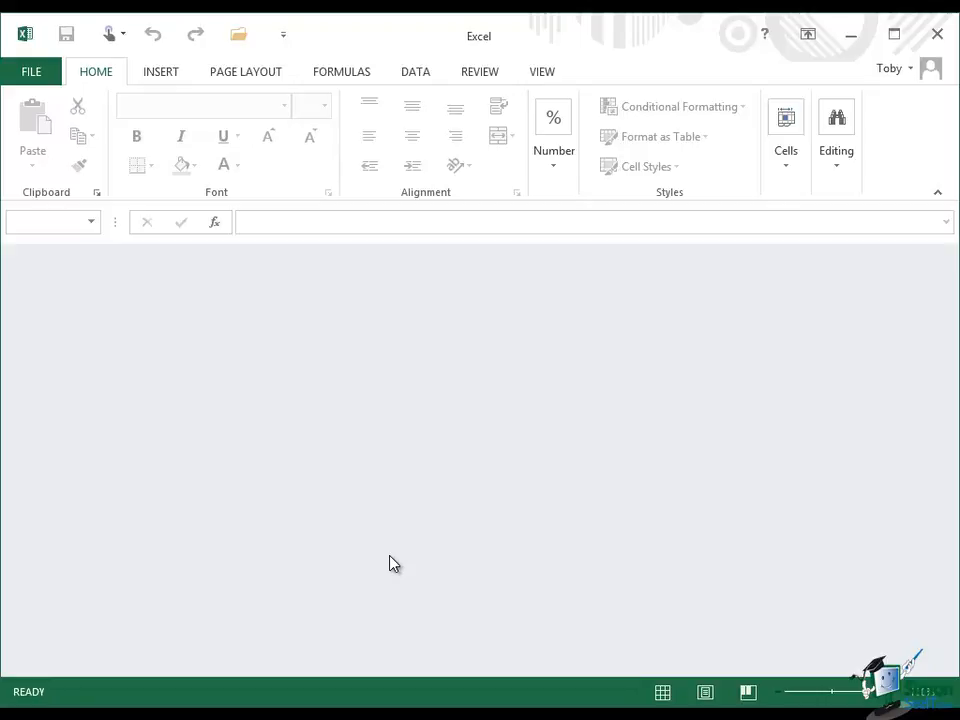
Open a fresh blank workbook with Ctrl+N
key(ctrl+n)
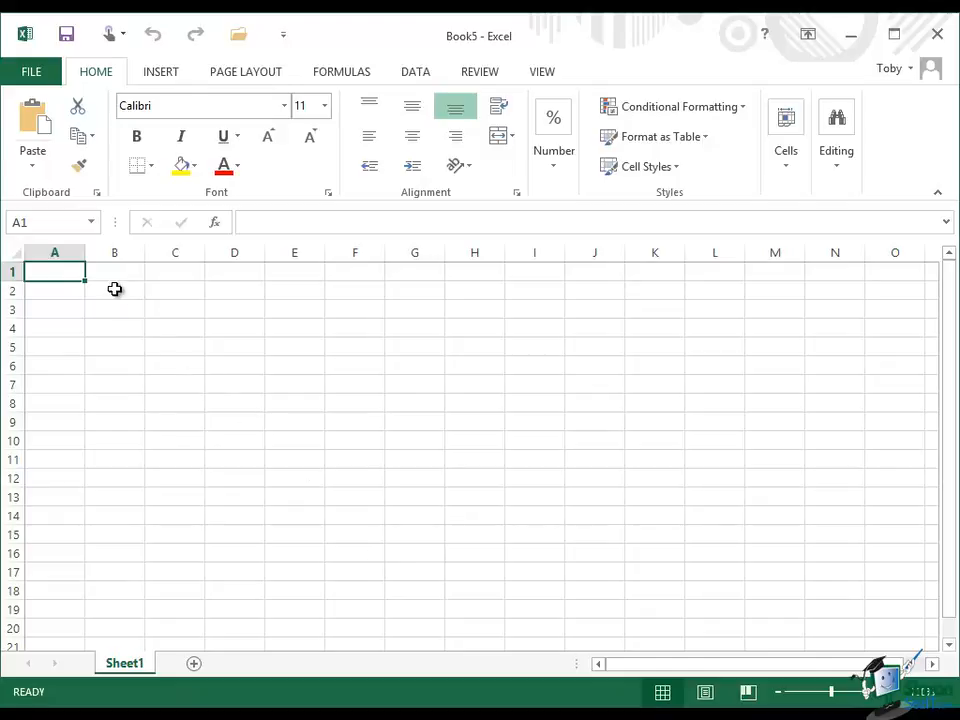
Enter 'Train fare New York to Atlantic City' in cell B2
click(115, 289)
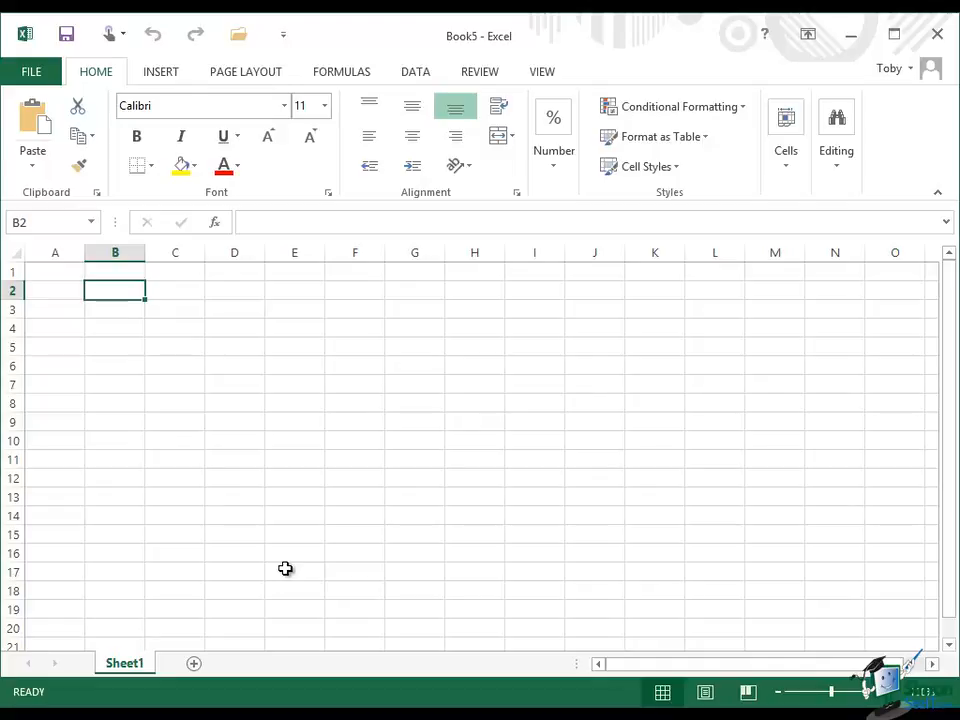
text(Trai)
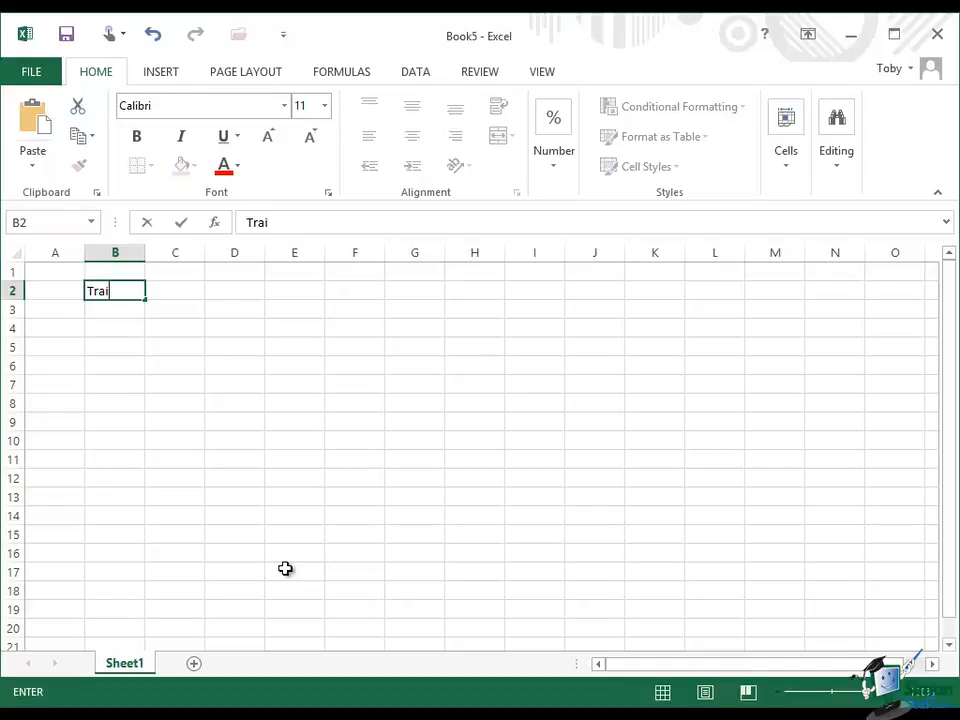
text(n fare New York to Atlantic)
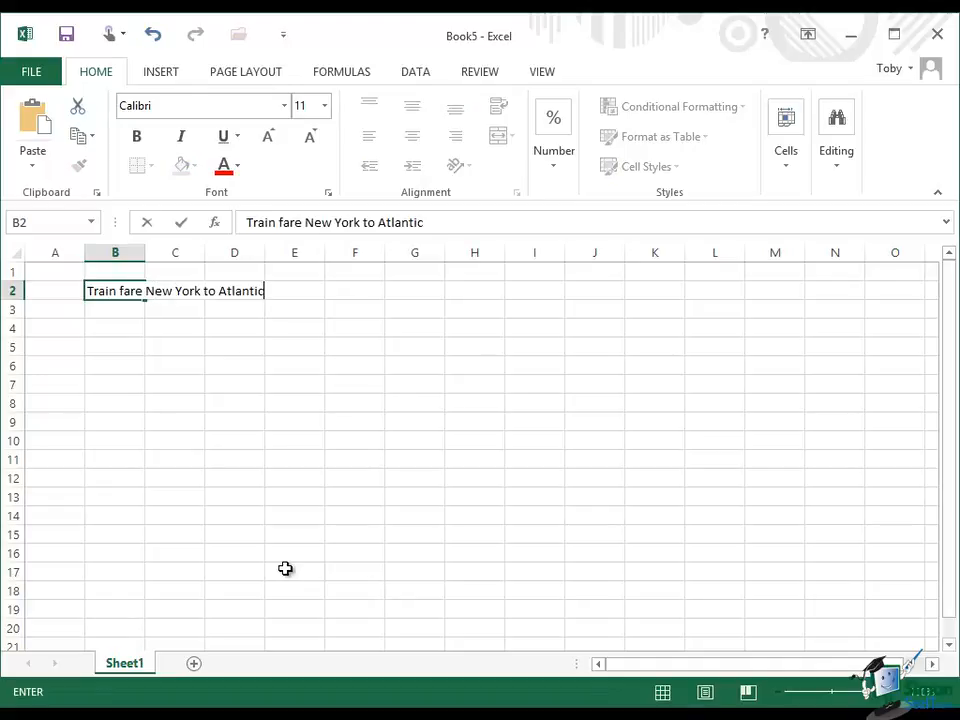
text( City)
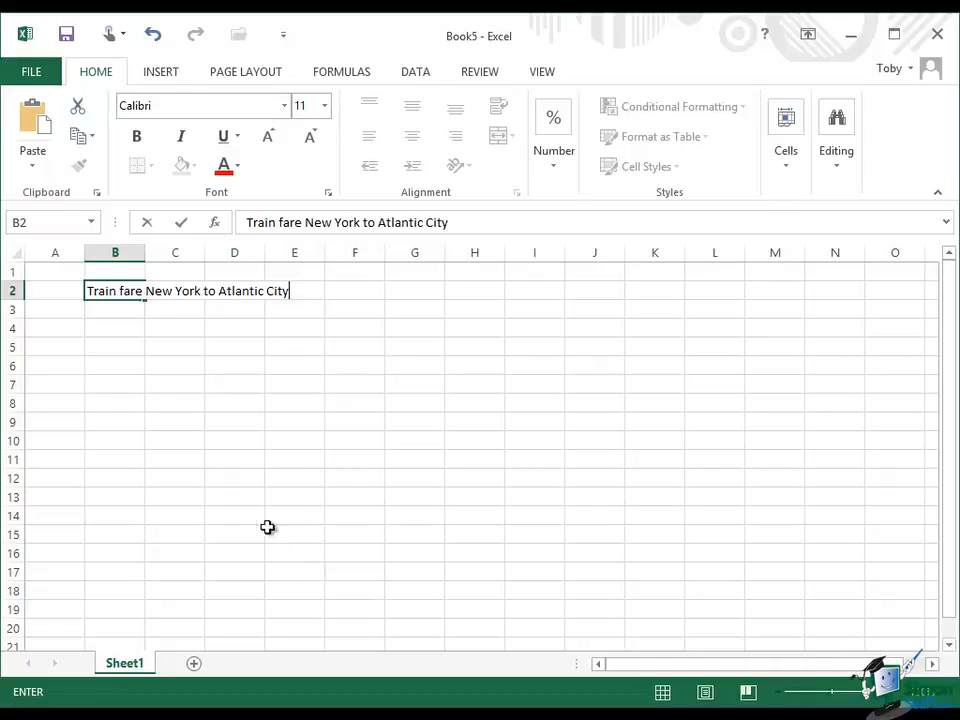
click(183, 224)
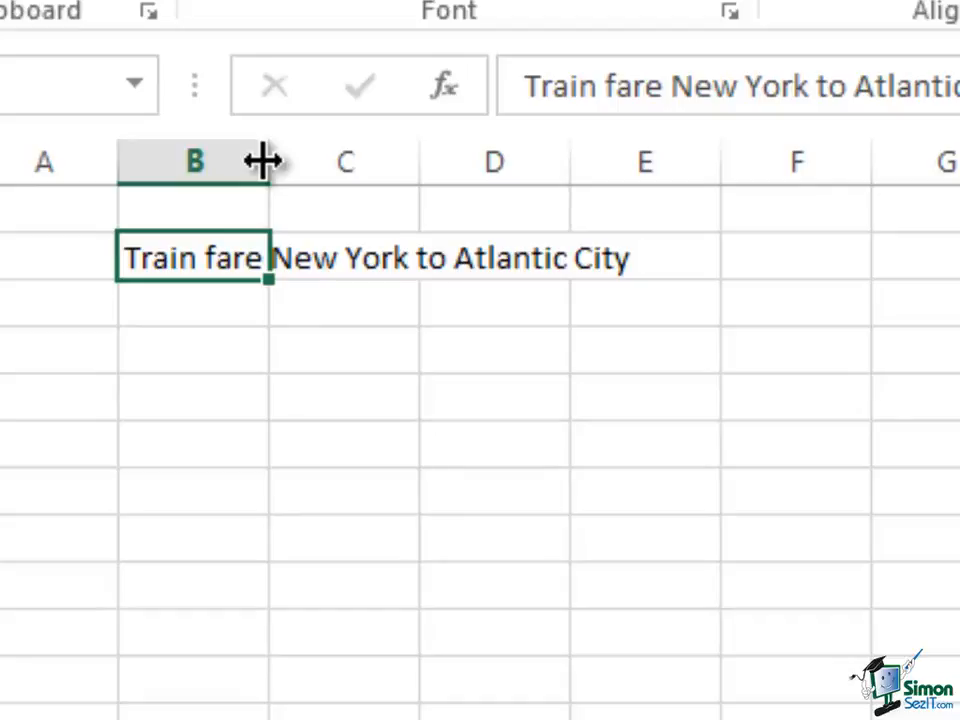
Widen column B to fit the train fare text, and adjust the widths of columns A, C and D
drag(263, 161, 637, 163)
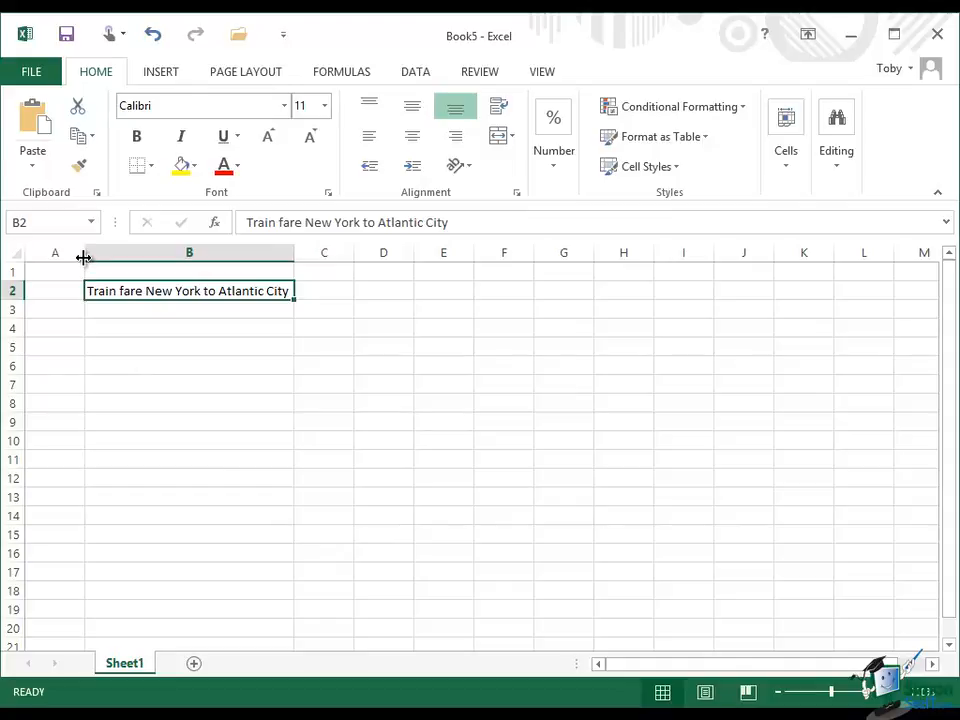
drag(86, 254, 178, 254)
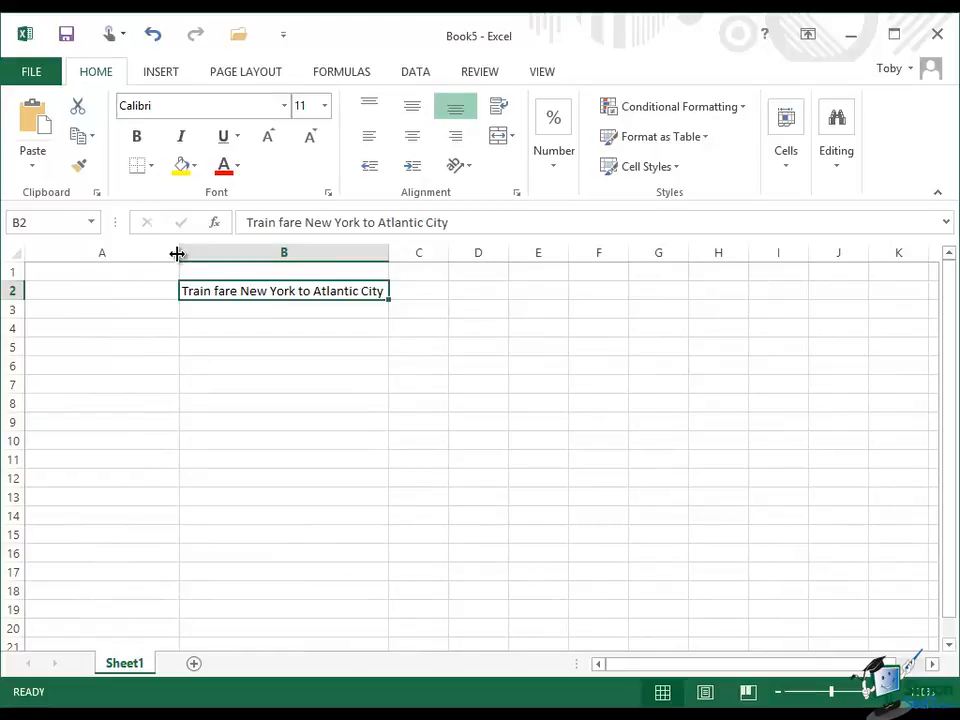
drag(178, 254, 111, 254)
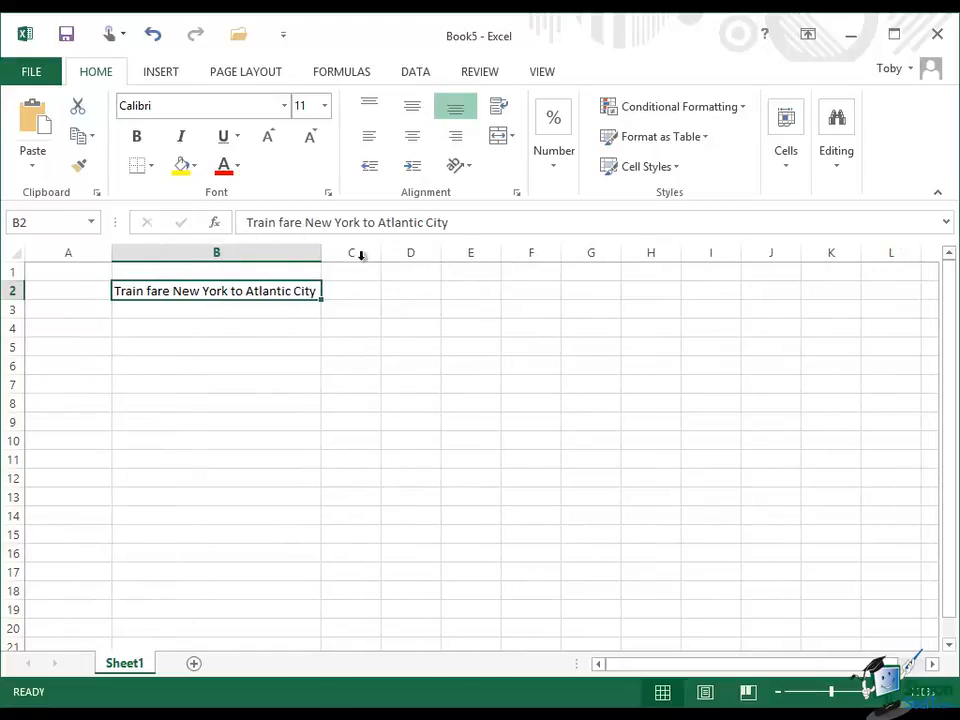
drag(381, 254, 418, 254)
drag(478, 254, 388, 254)
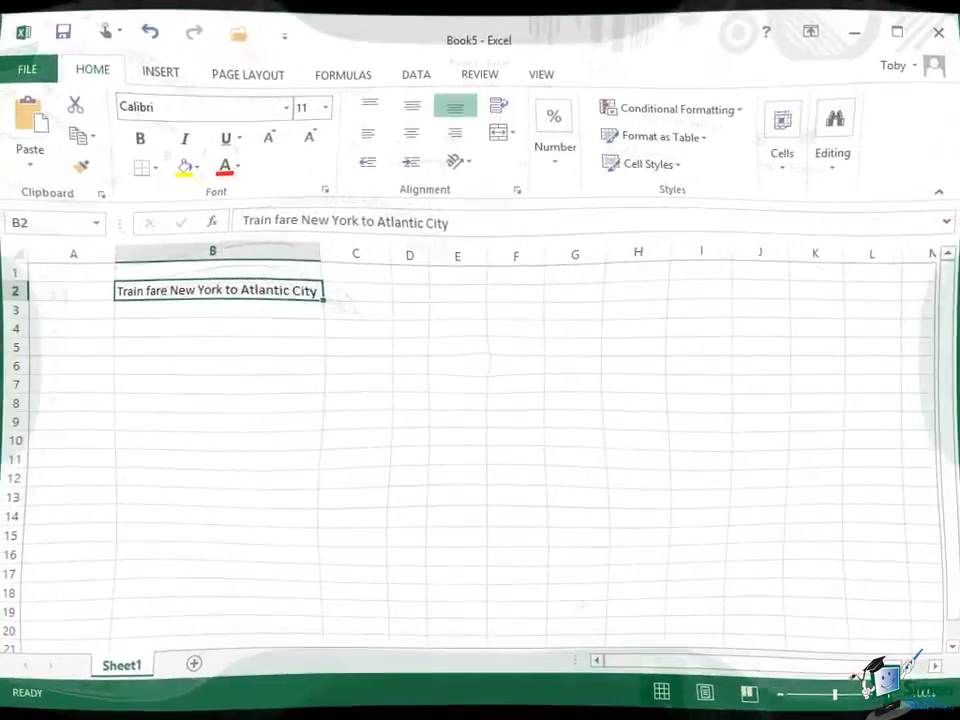
Enter the lunch description in B3, then start typing 'Distri' in the next cell
click(134, 310)
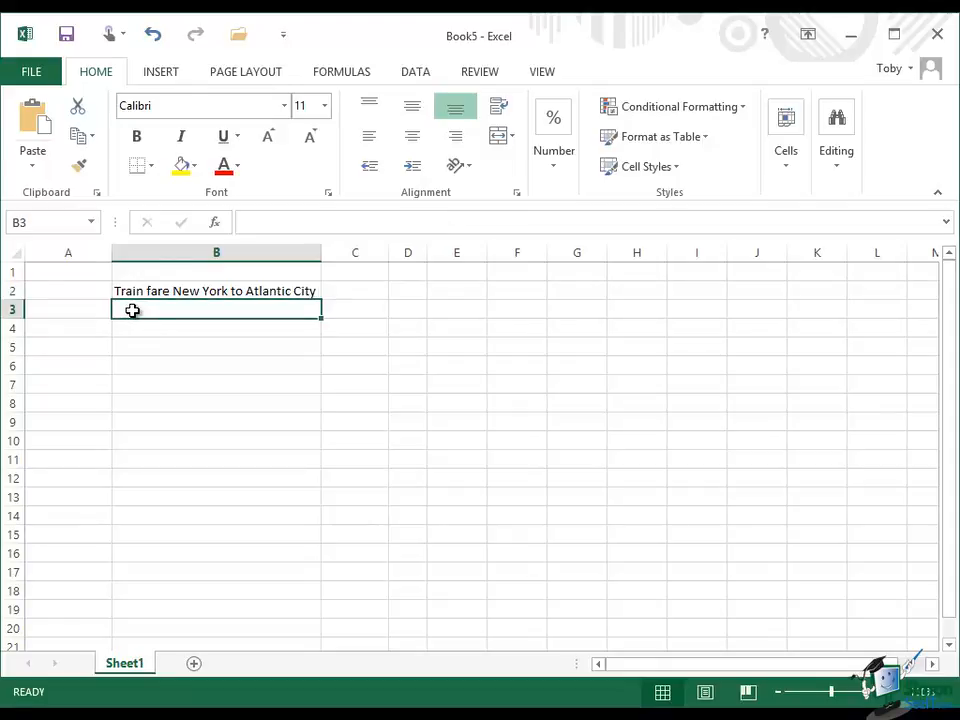
text(Lunch)
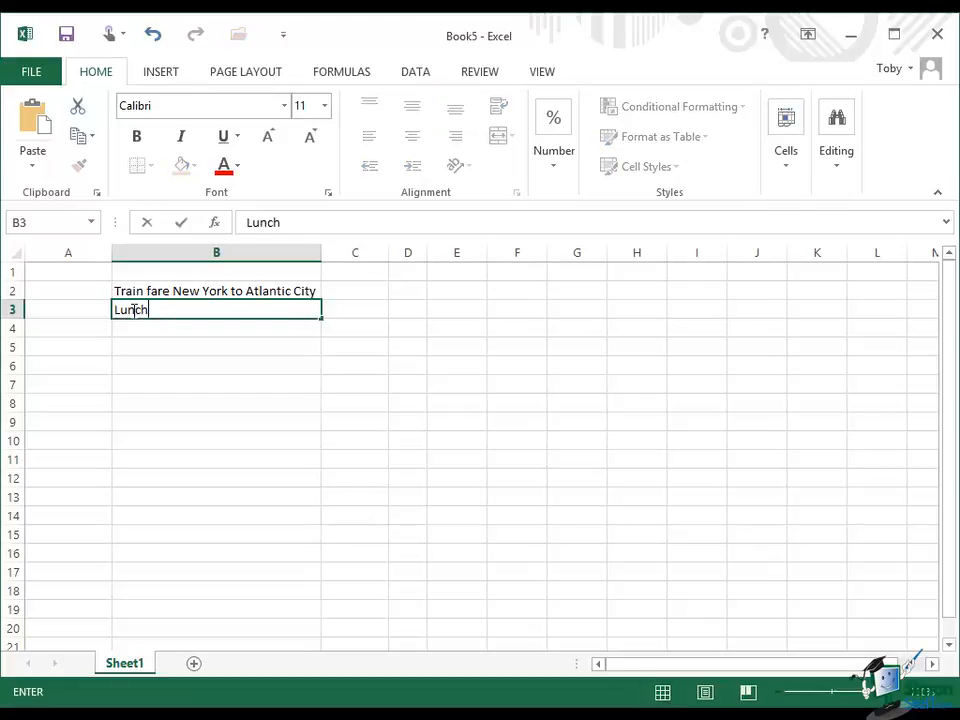
text( with Johnso)
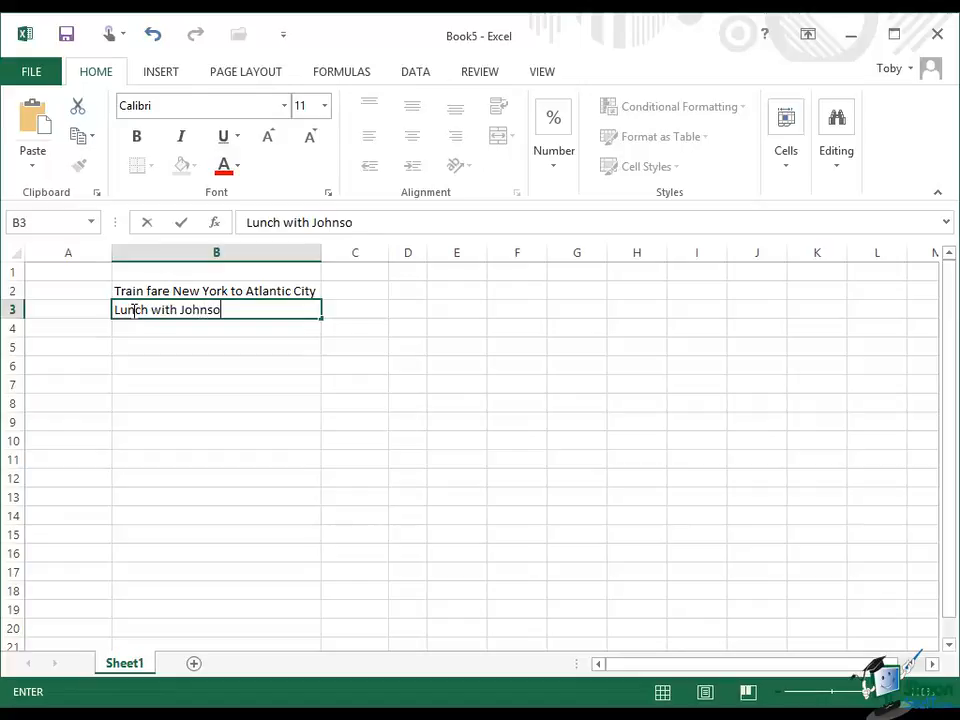
text(n Matheson)
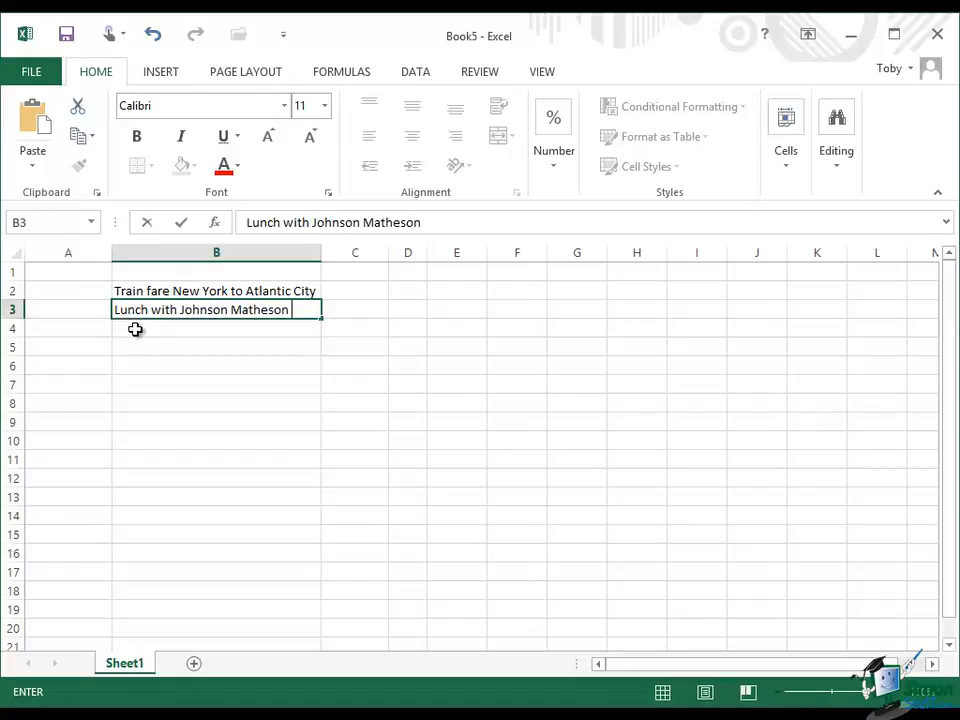
click(135, 329)
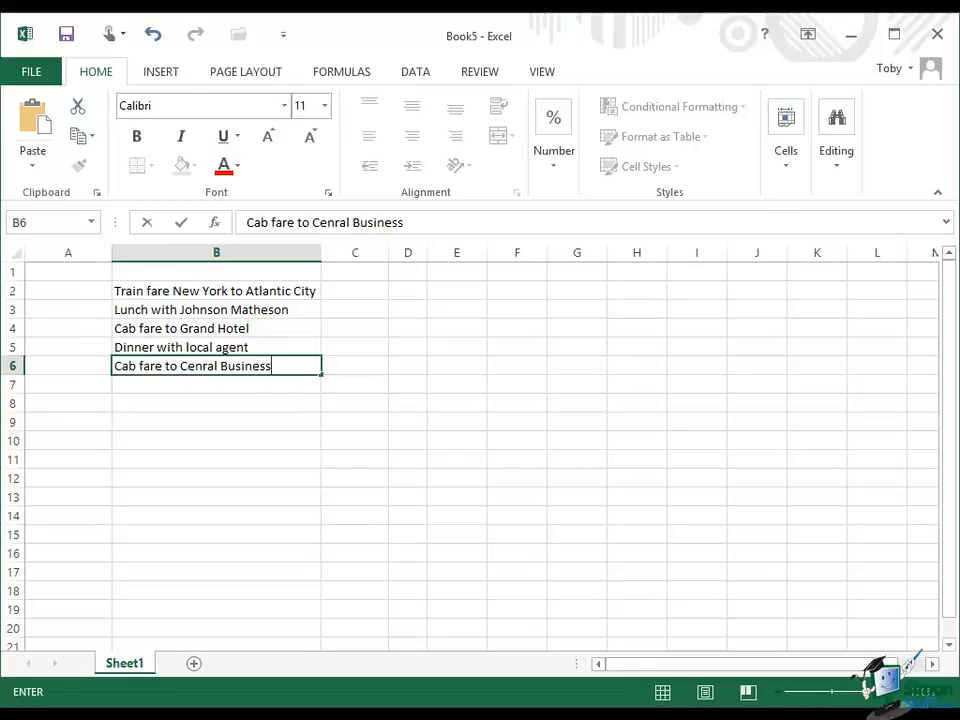
text(Distri)
Fix the 'Cen' typo and finish the cab fare text in B6, then cancel the entry
click(337, 221)
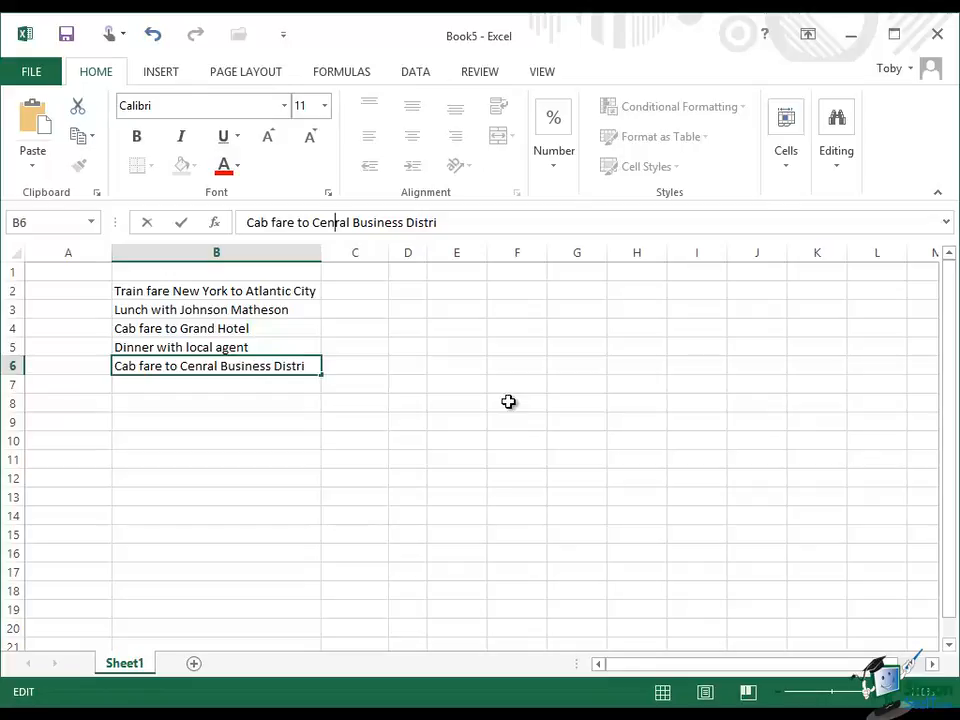
text(t)
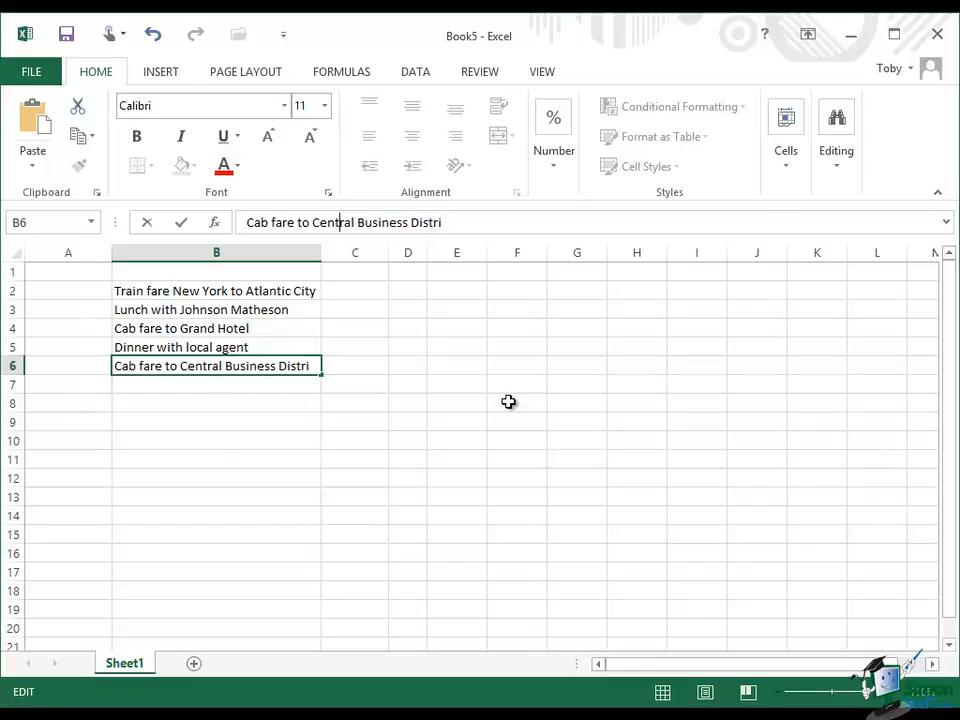
click(446, 222)
text(ct)
click(147, 224)
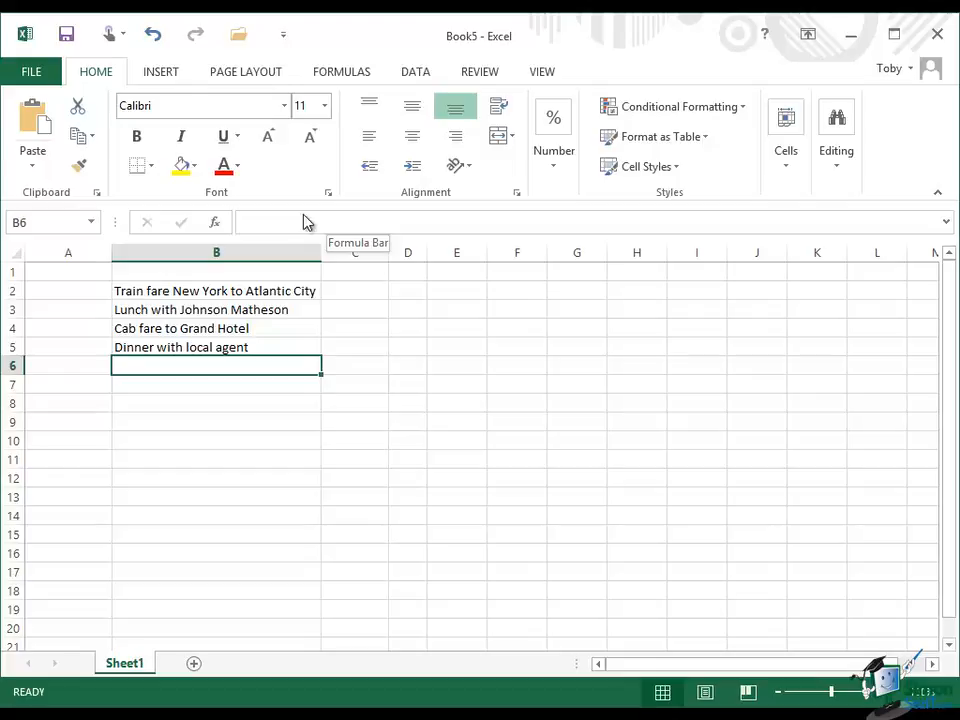
click(31, 70)
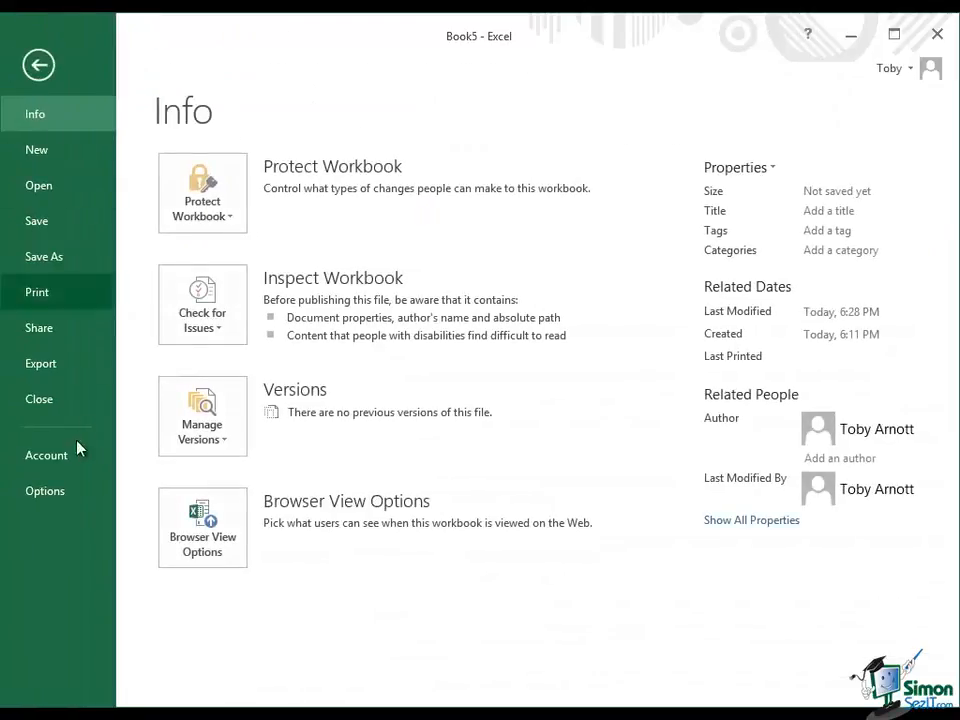
click(62, 497)
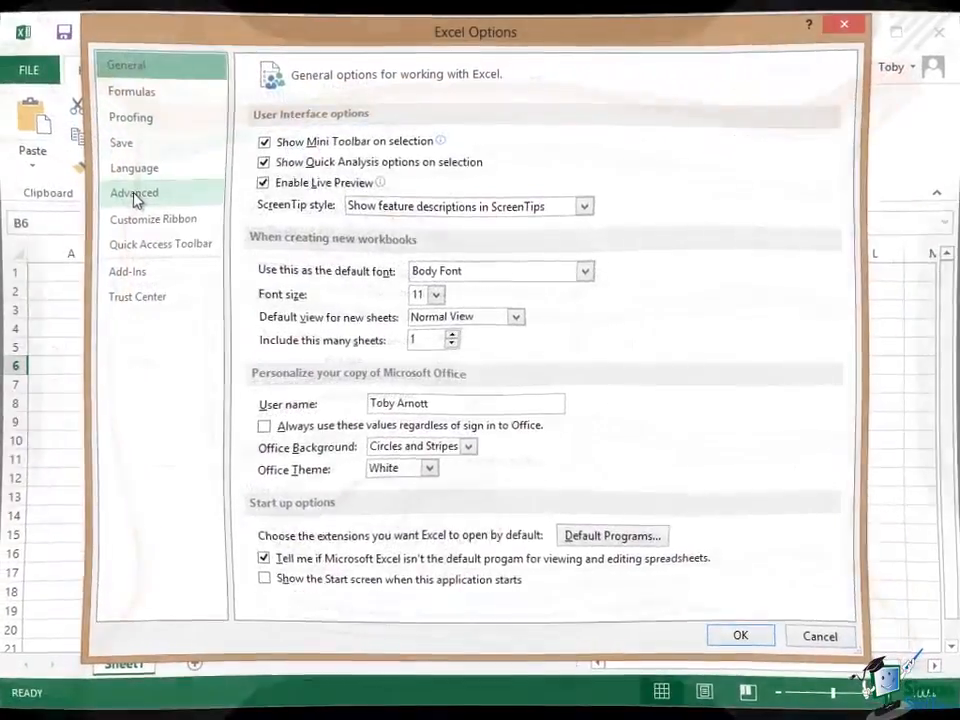
click(133, 193)
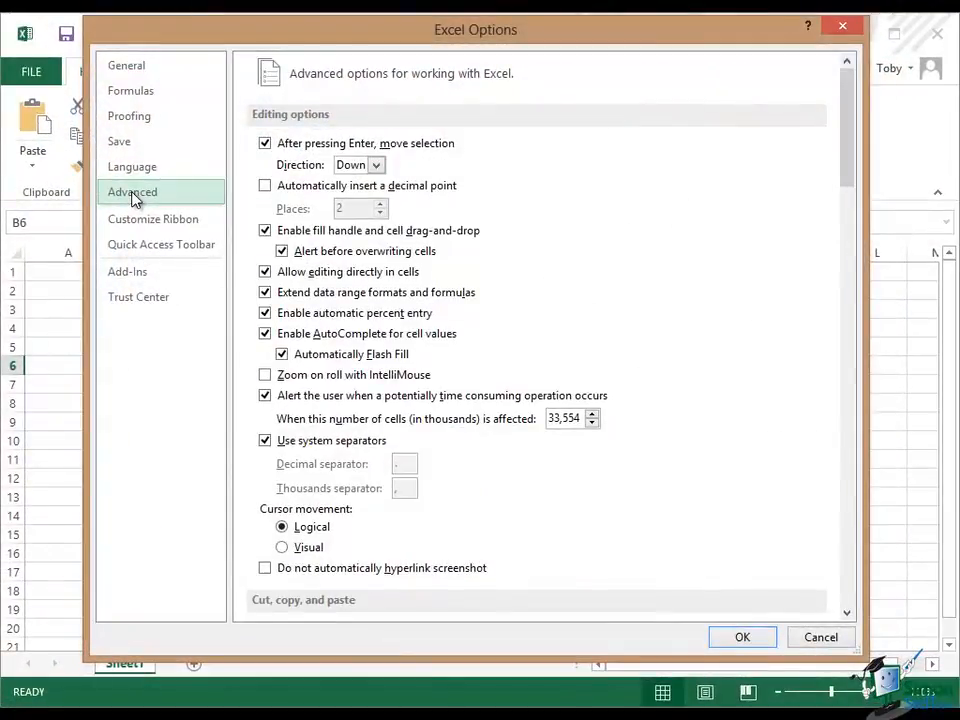
drag(851, 94, 851, 285)
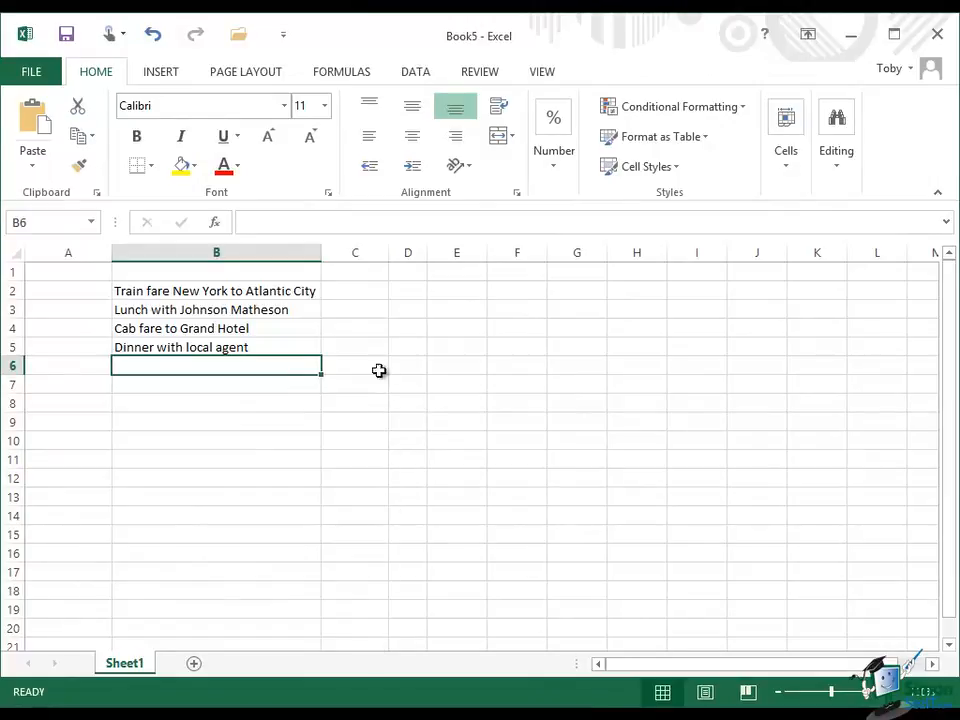
Enter the train fare 65.50 in C2 and the lunch amount 18.90 in C3
click(369, 290)
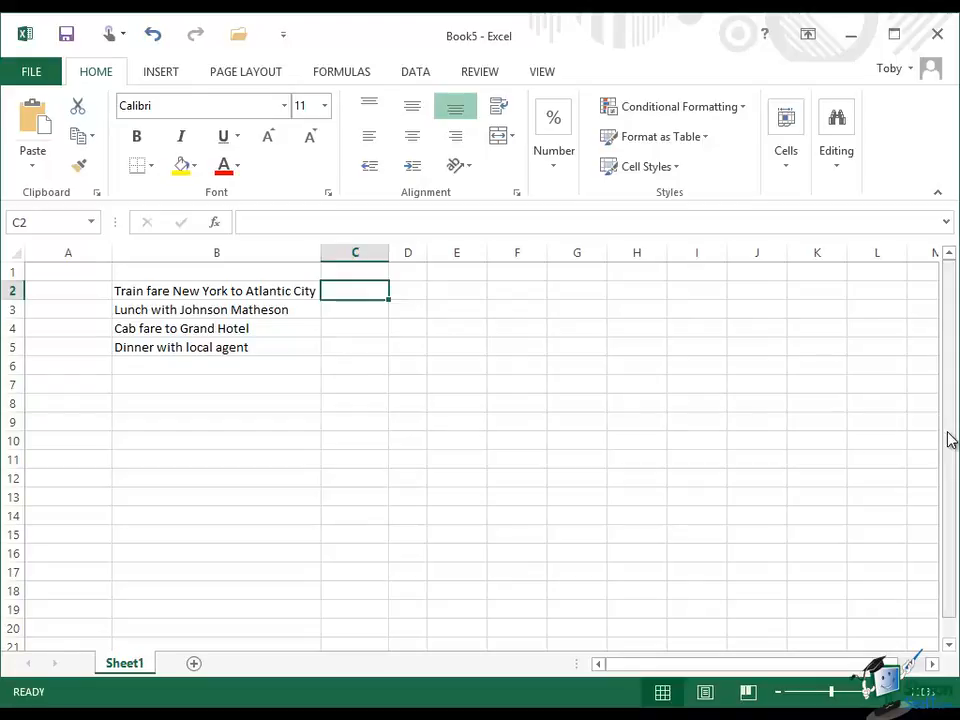
text(65.)
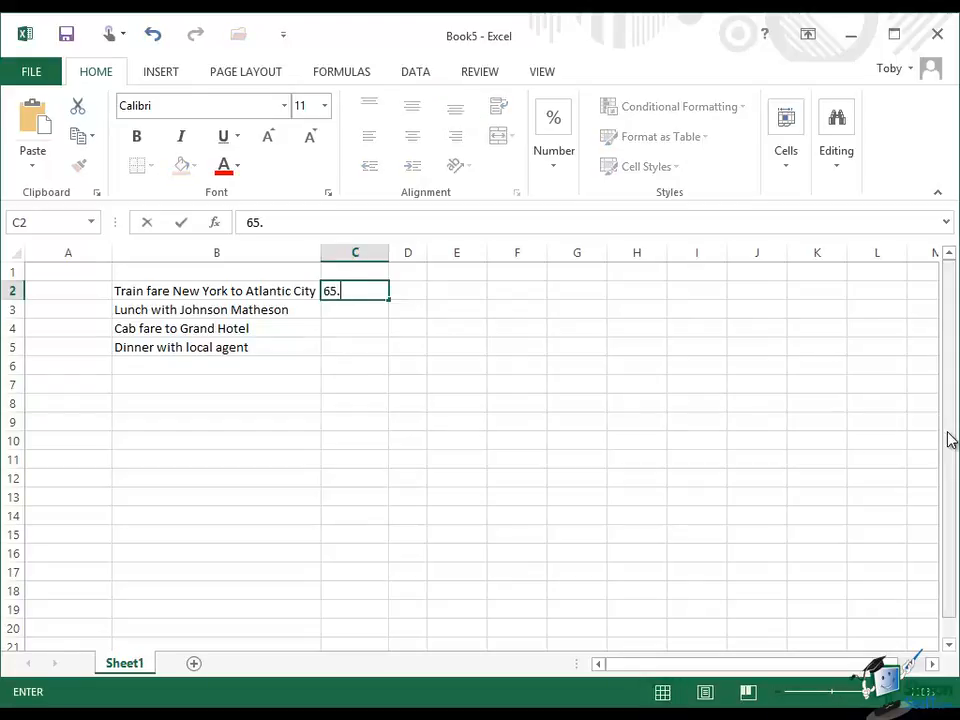
text(50)
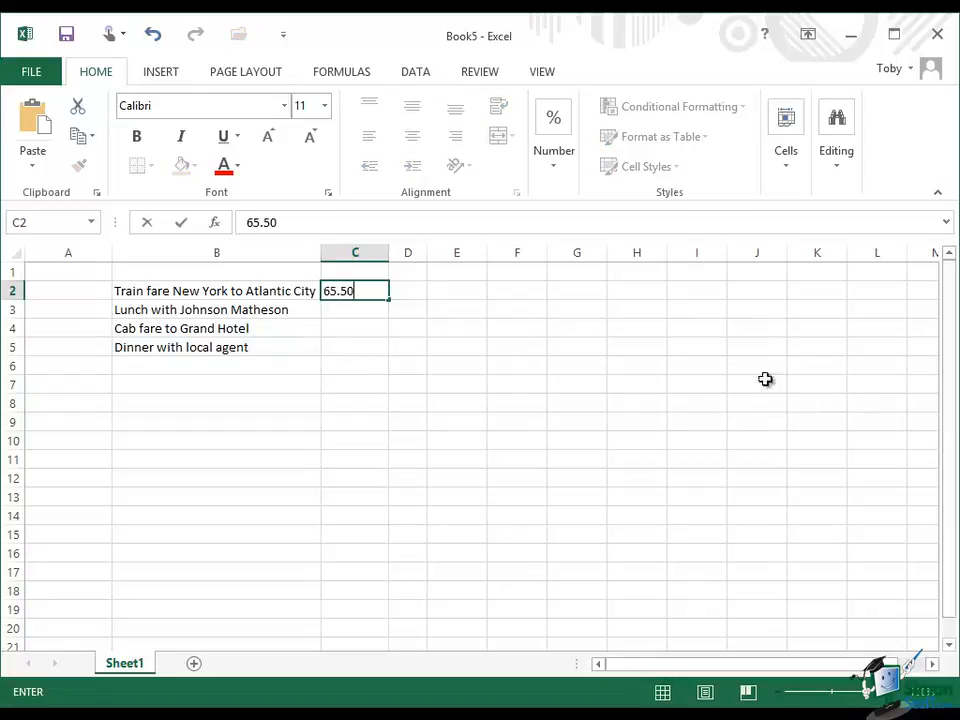
click(336, 311)
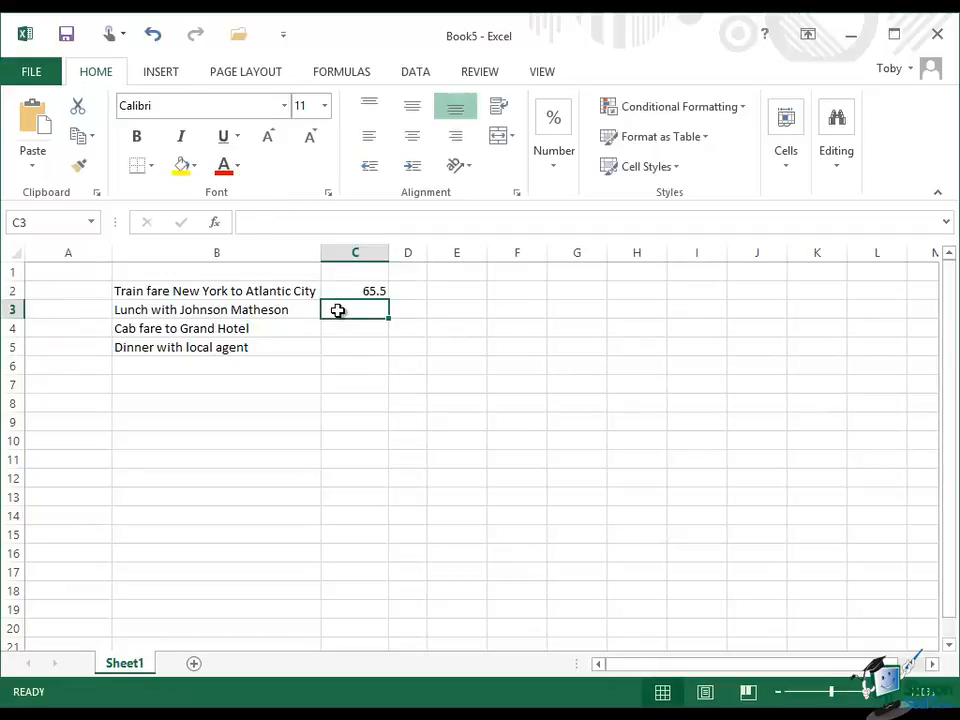
text(18.90)
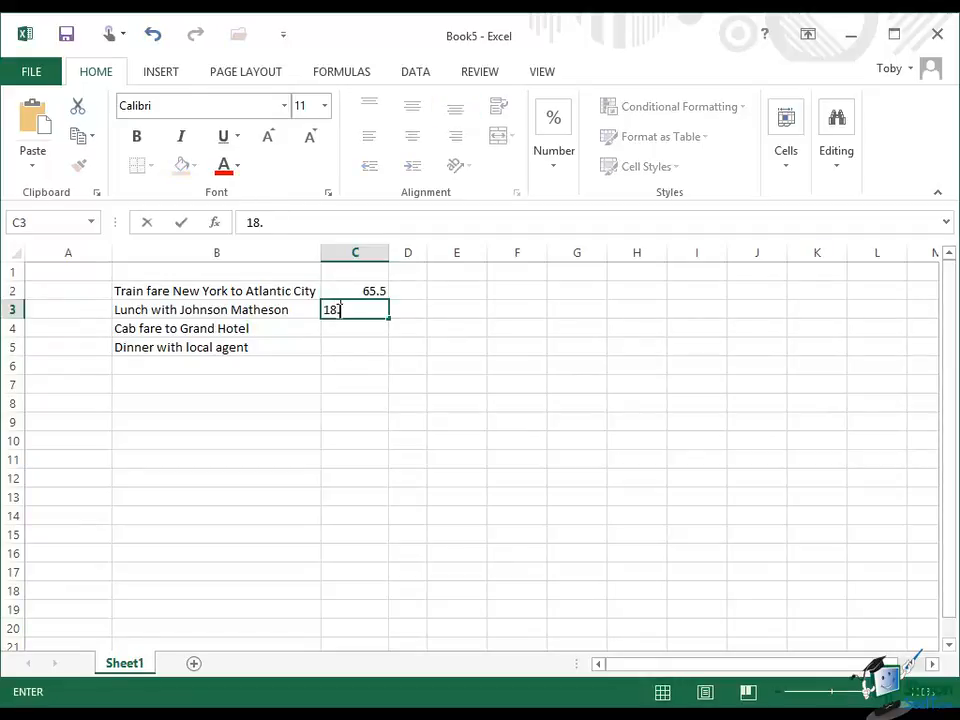
click(371, 330)
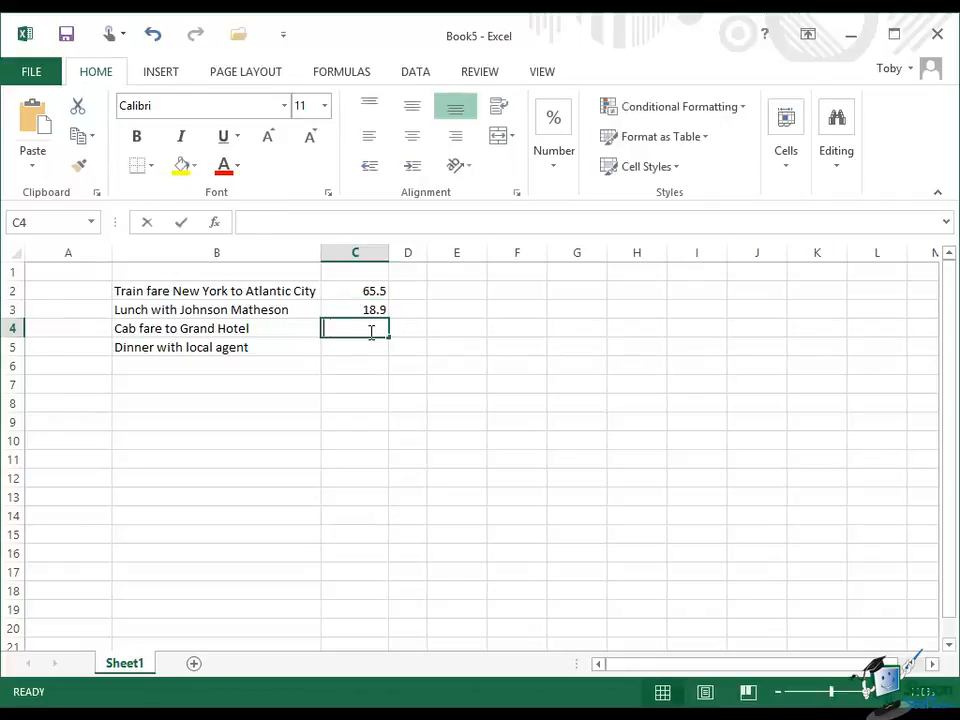
Enter the cab fare 14 in C4 and the dinner amount 32.80 in C5
text(14)
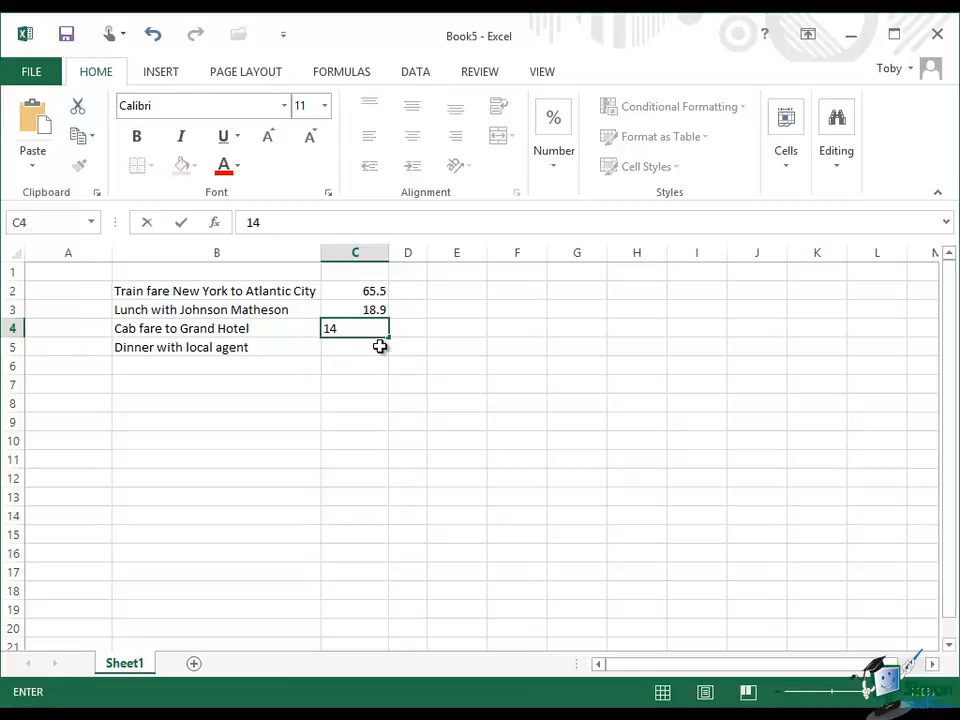
click(380, 346)
text(32.8)
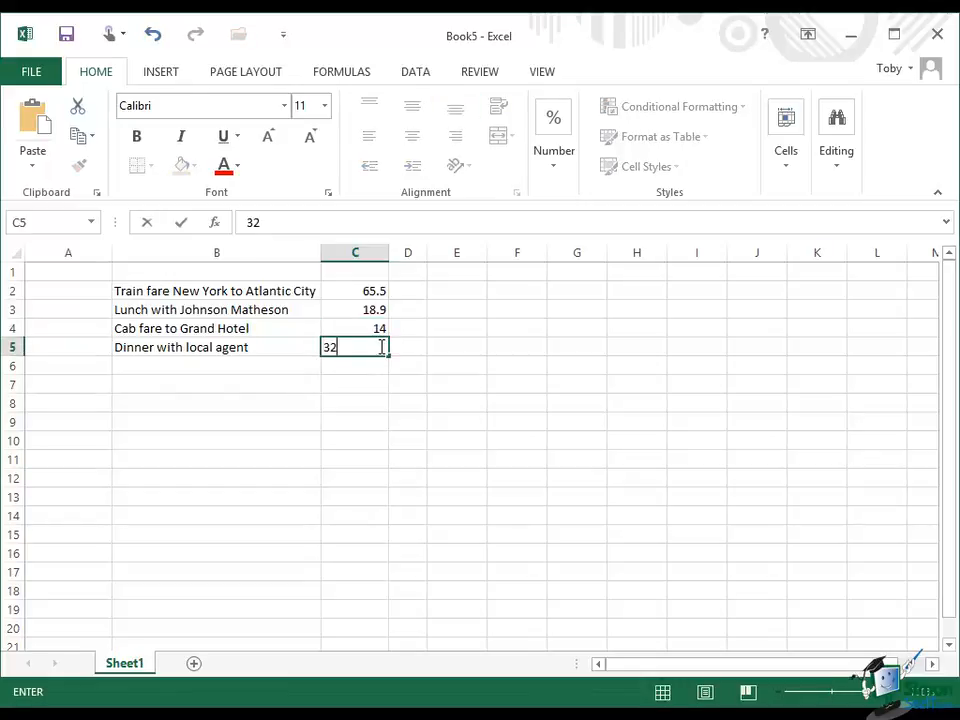
text(0)
click(182, 224)
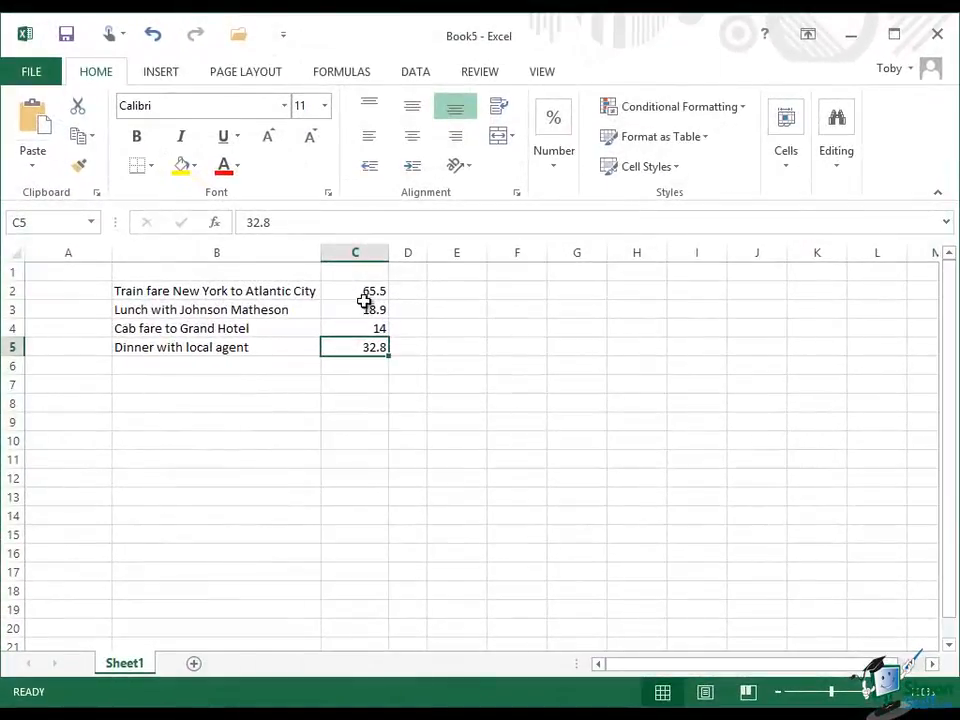
click(364, 292)
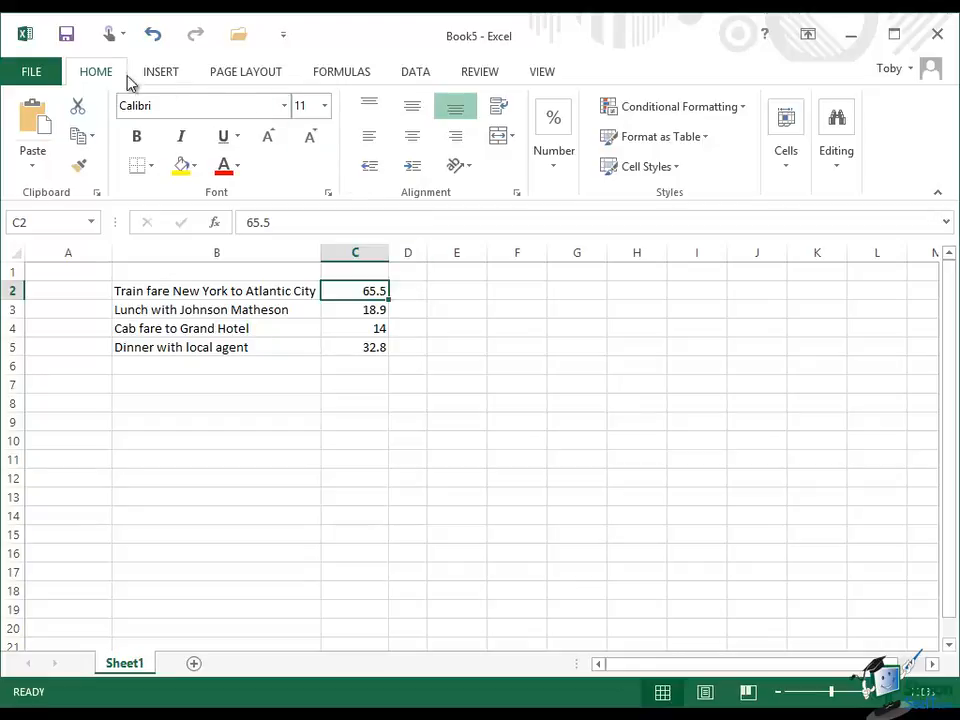
Apply Currency number format to C2 so the train fare reads $65.50
click(556, 172)
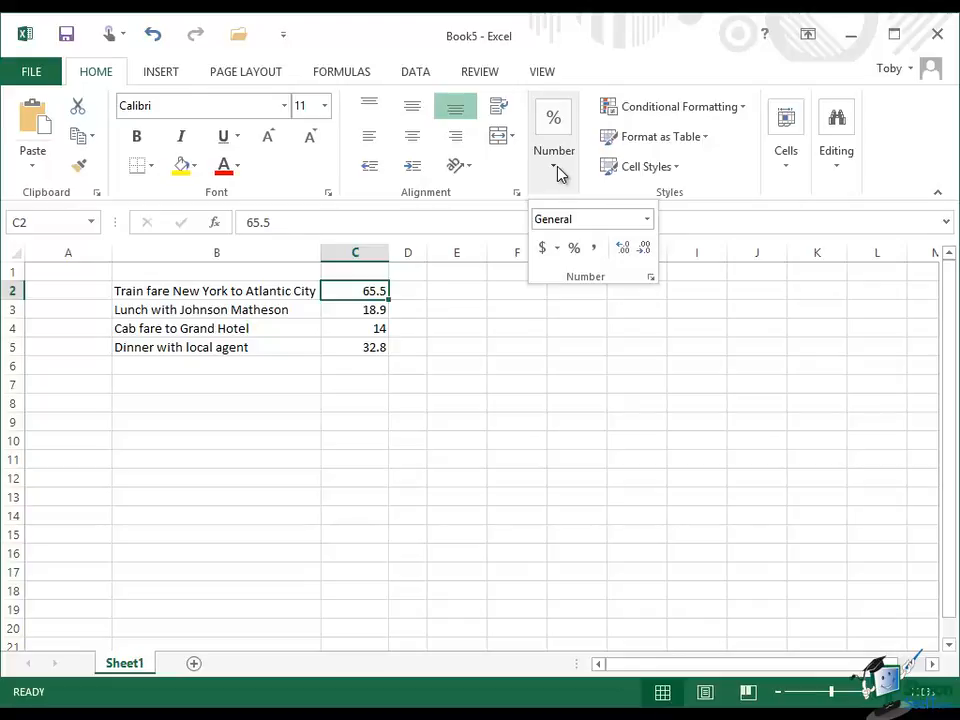
click(648, 220)
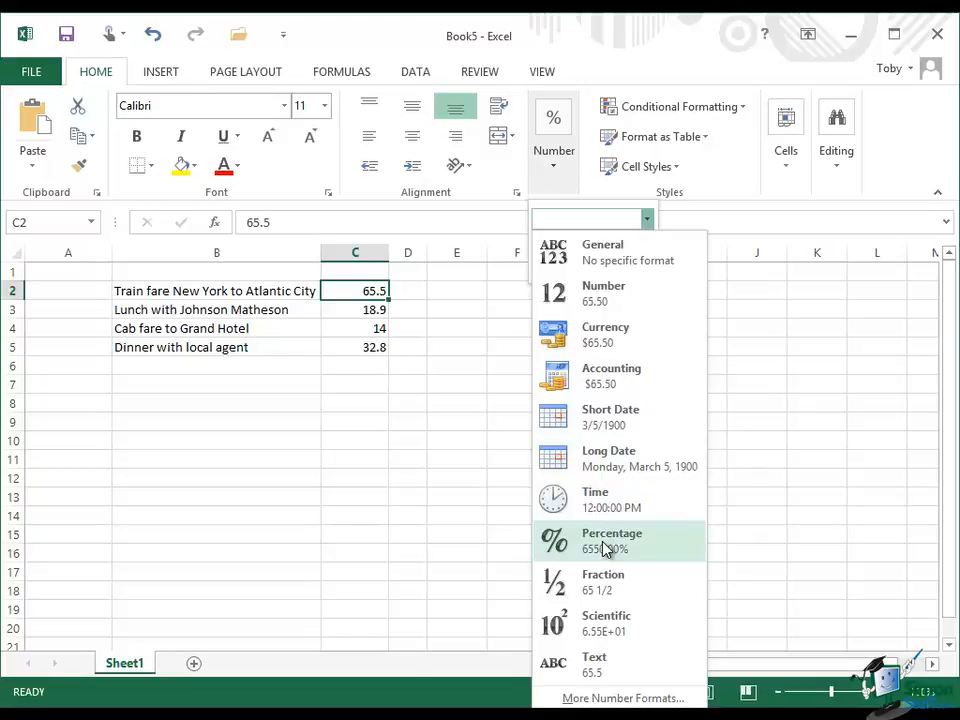
click(624, 340)
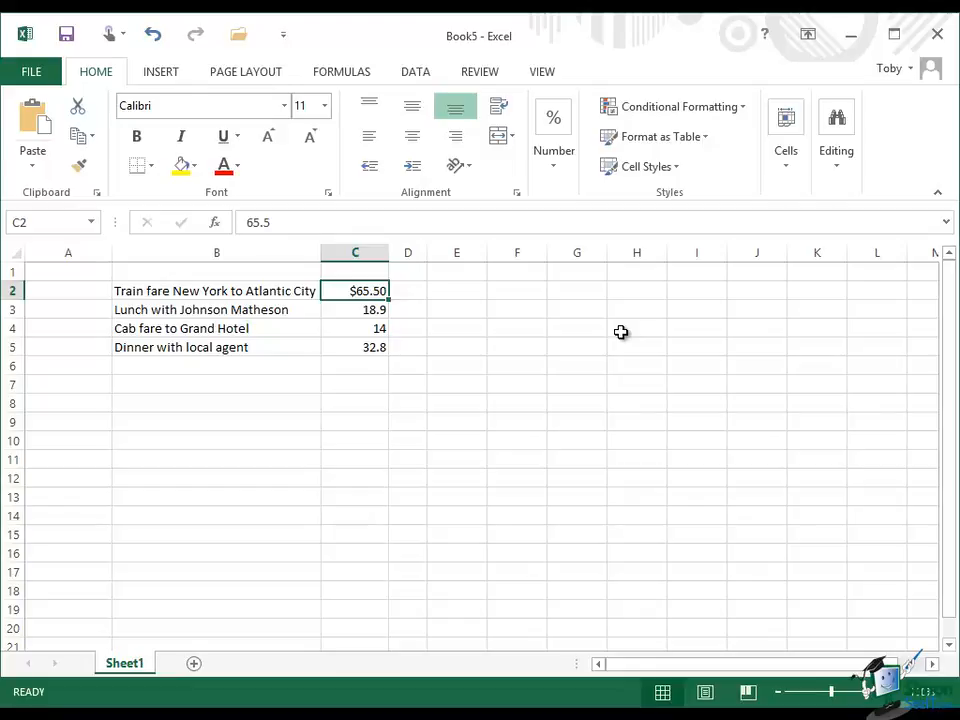
click(367, 311)
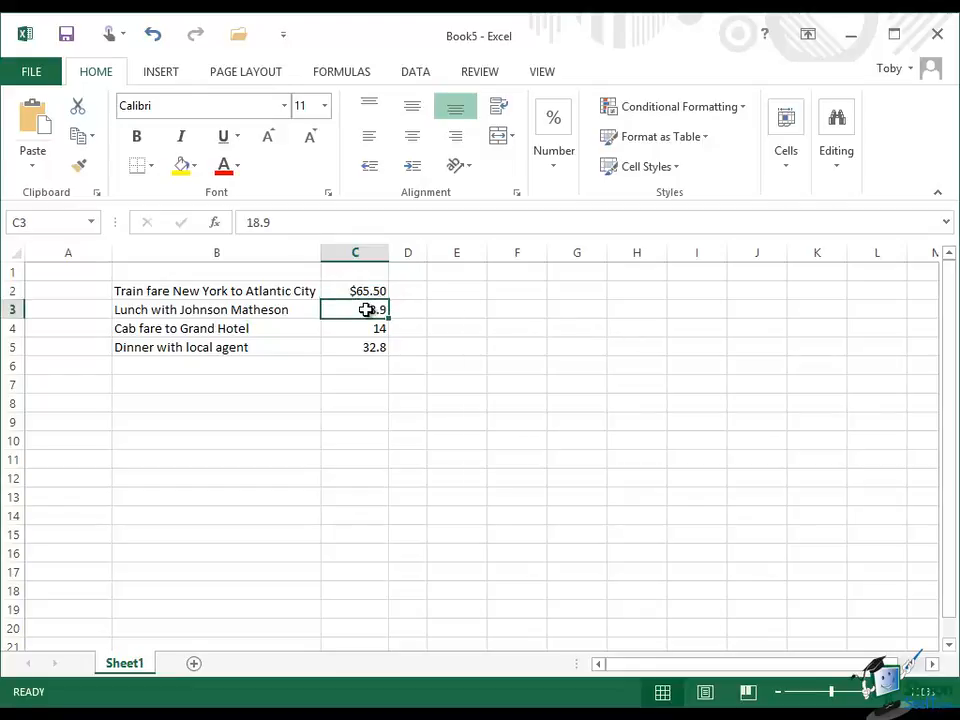
Apply Currency number format to C3 so the lunch amount reads $18.90
click(557, 170)
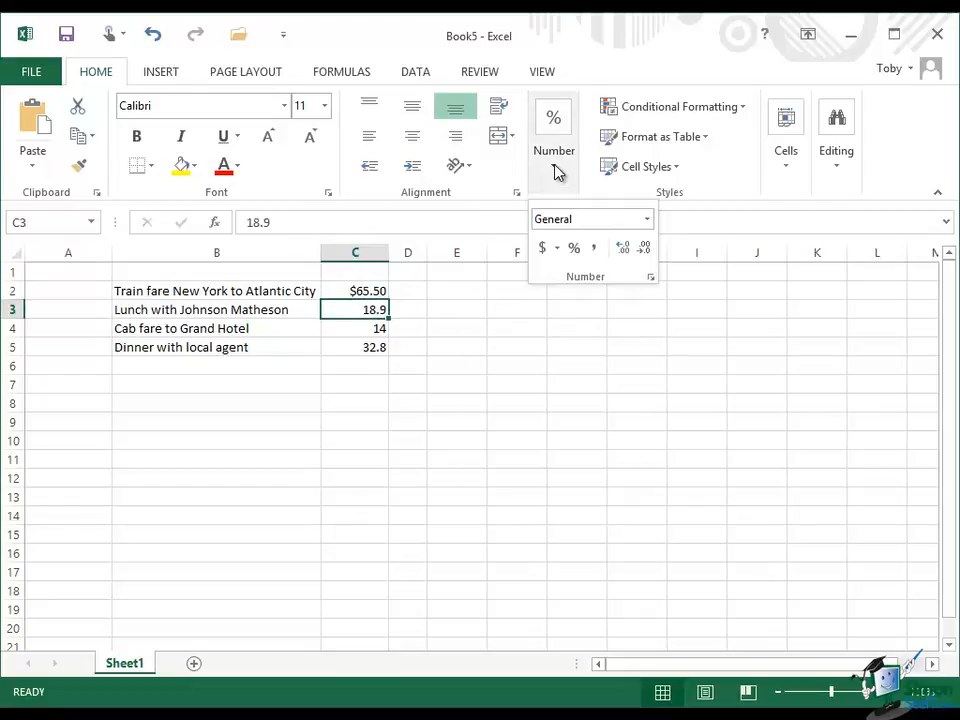
click(653, 221)
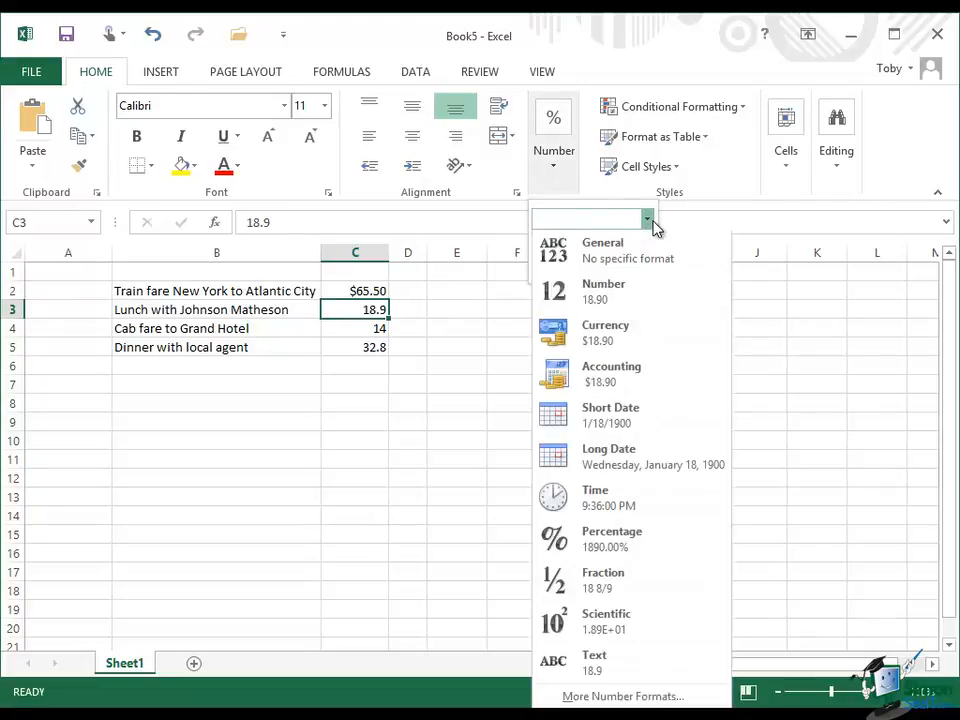
click(607, 340)
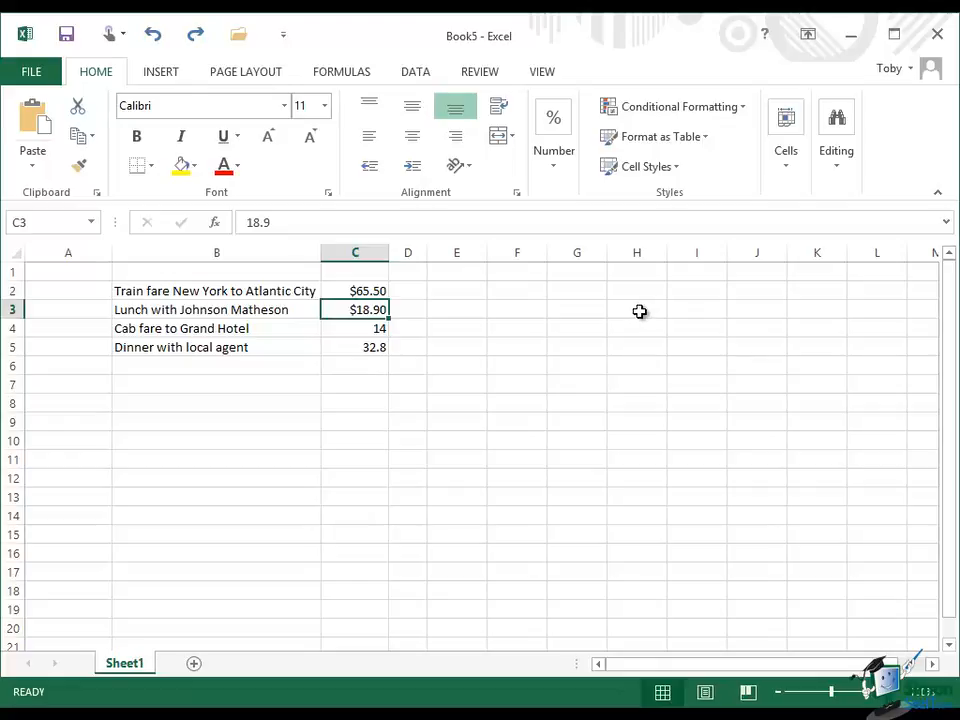
drag(640, 312, 872, 501)
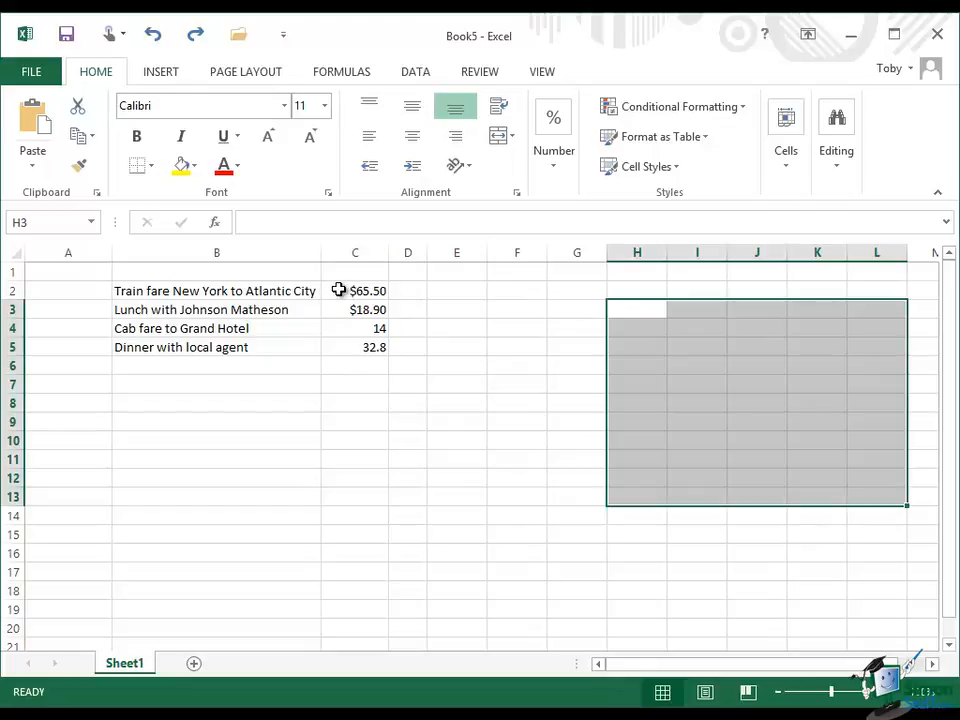
Apply Currency format to C2:C5, making the cab and dinner amounts $14.00 and $32.80
drag(339, 289, 344, 347)
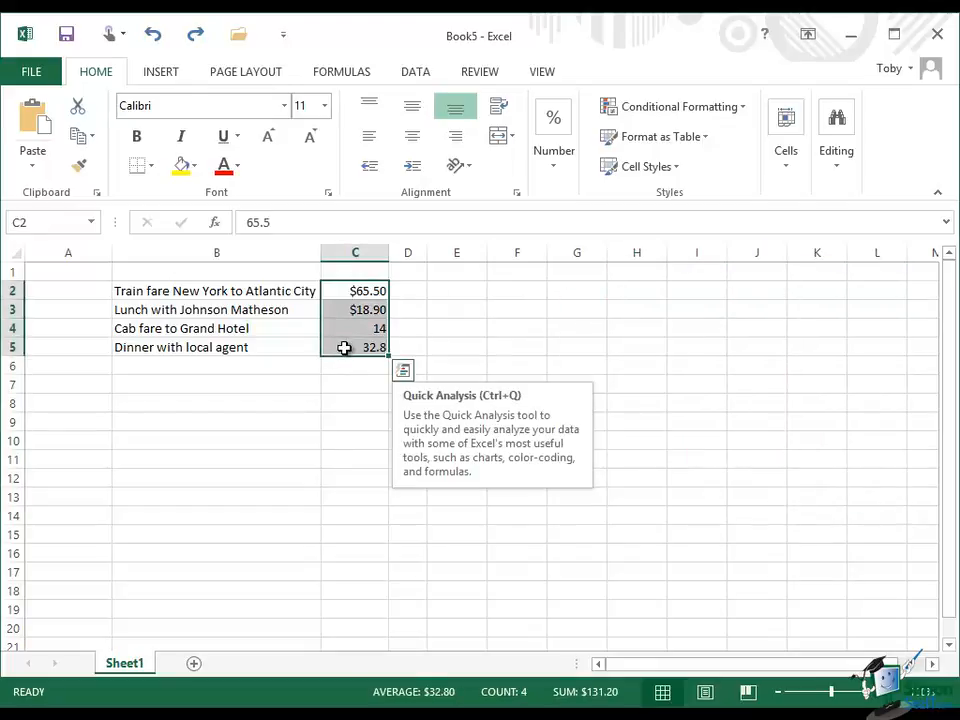
click(555, 160)
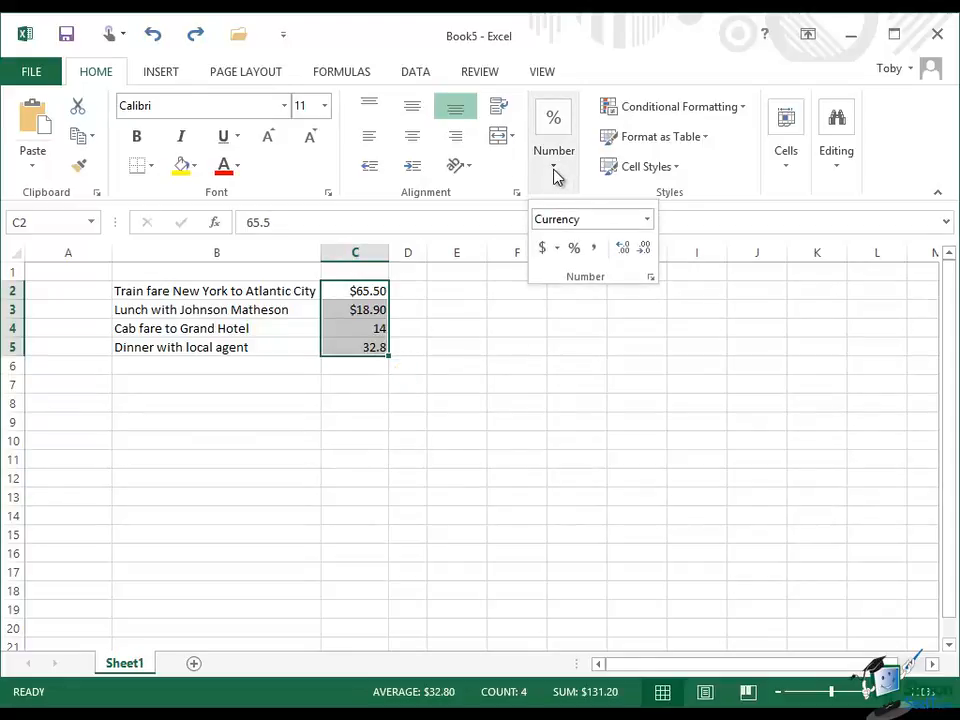
click(556, 250)
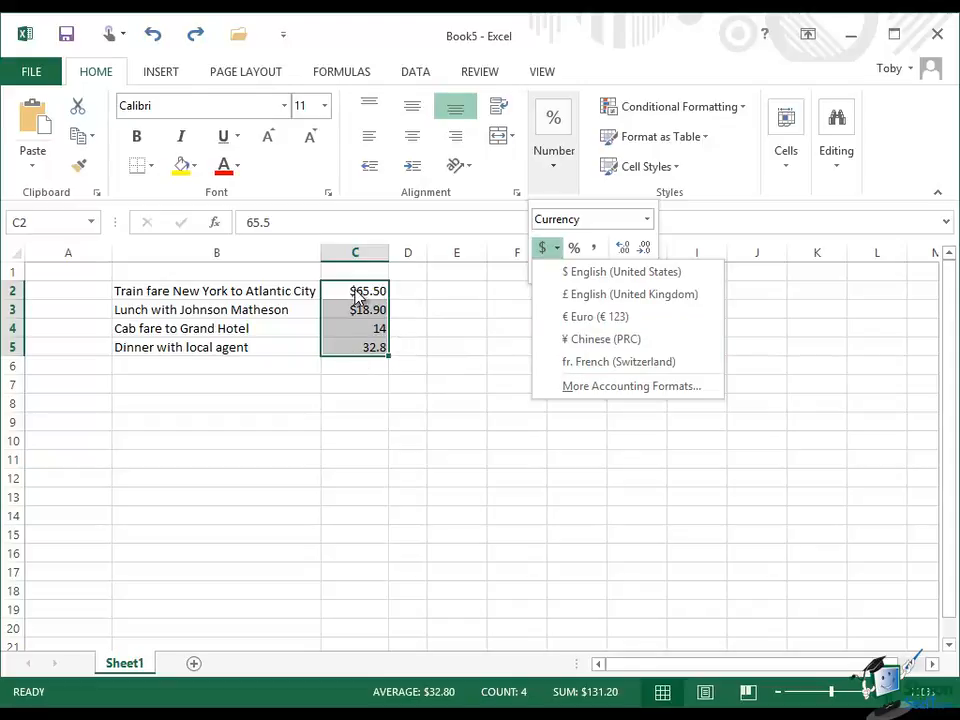
click(647, 219)
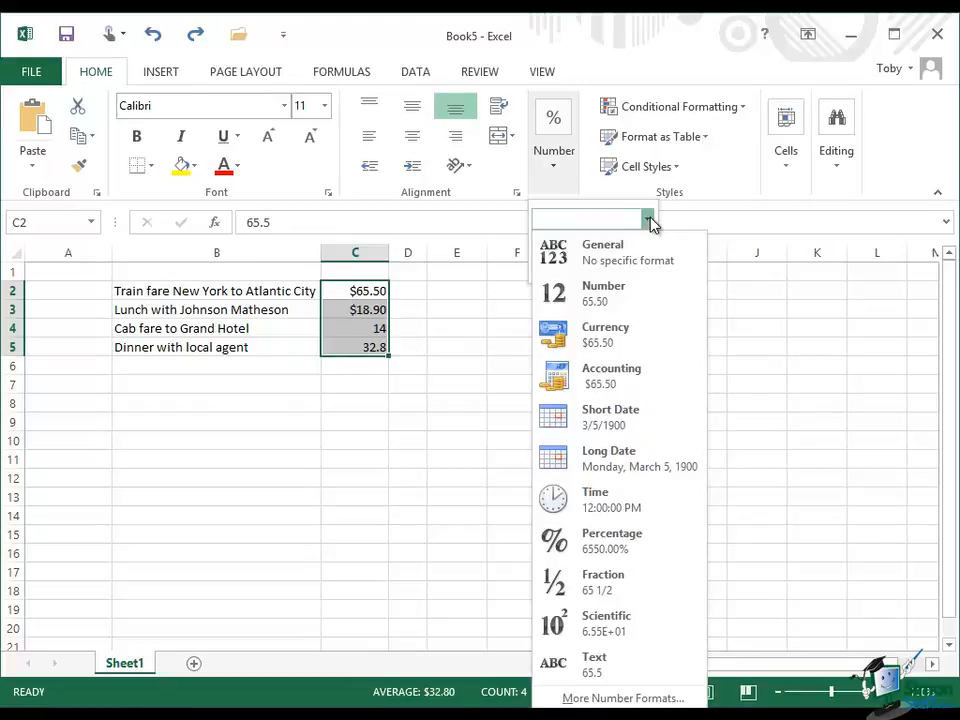
click(618, 328)
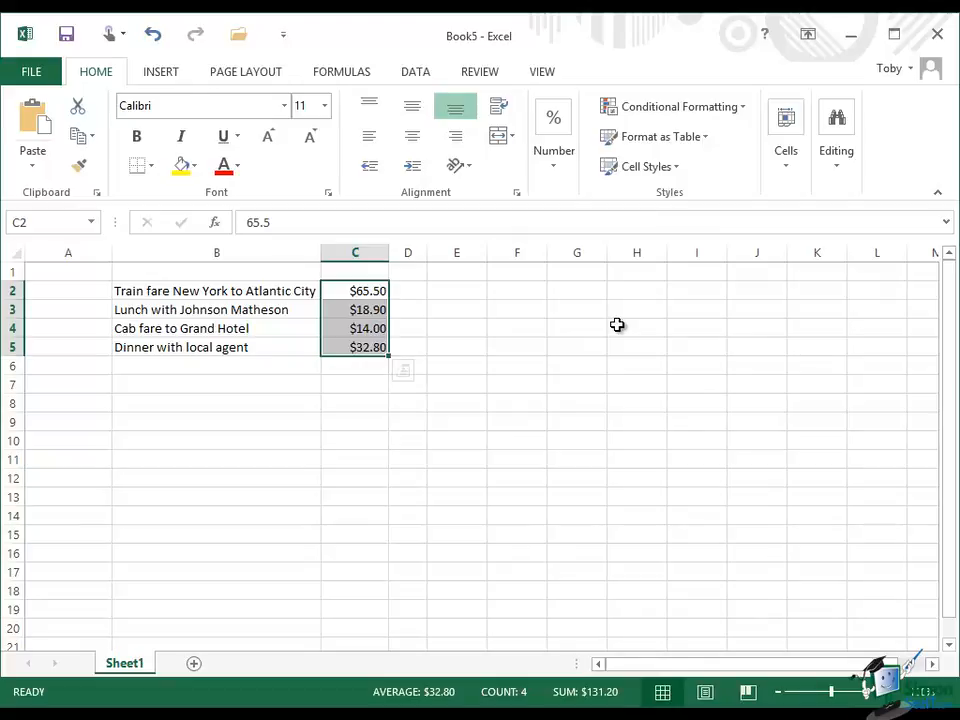
Apply Currency number format to the whole of column C
click(358, 253)
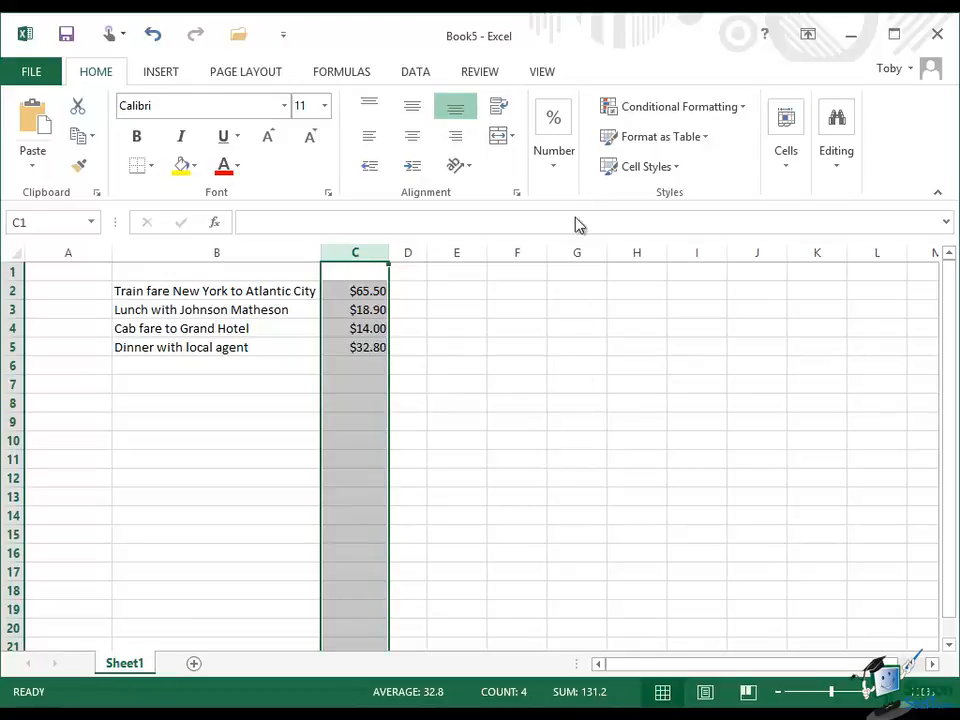
click(555, 165)
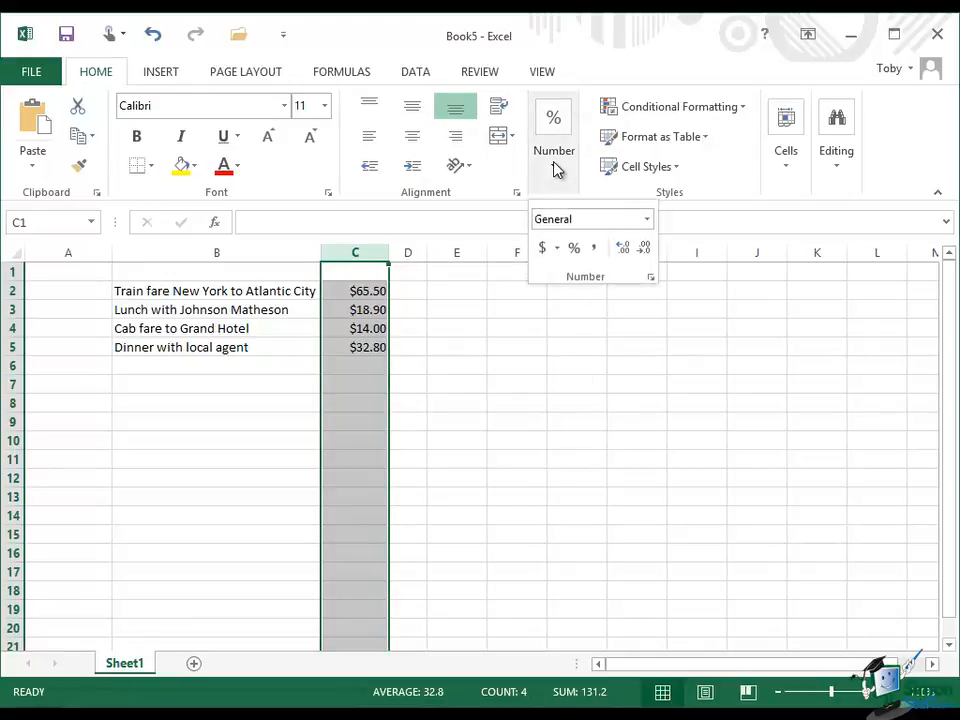
click(647, 219)
click(610, 330)
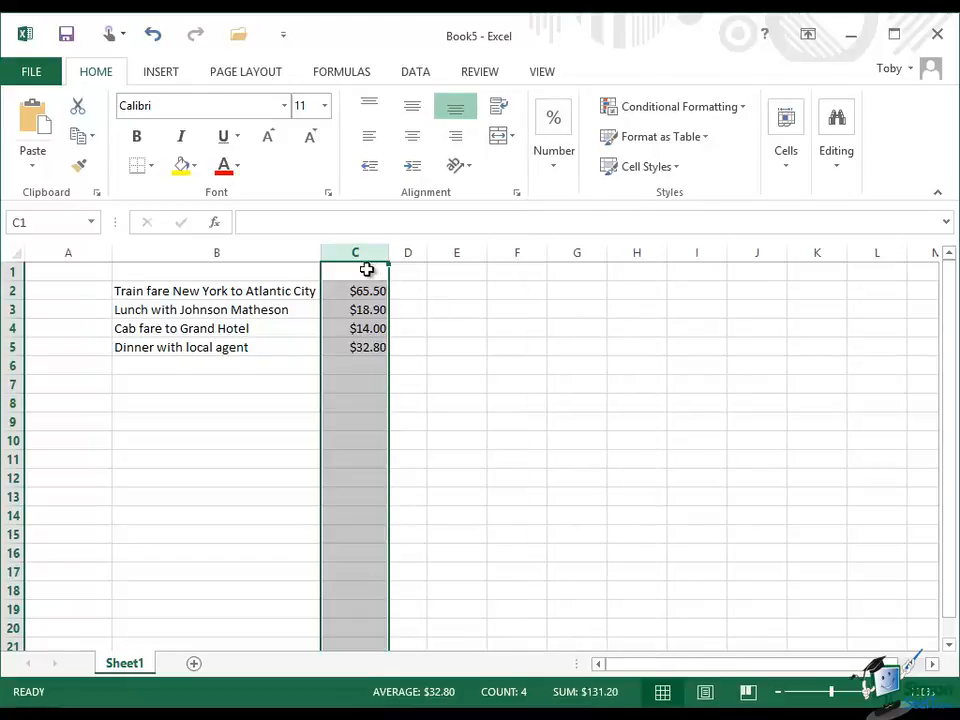
click(367, 364)
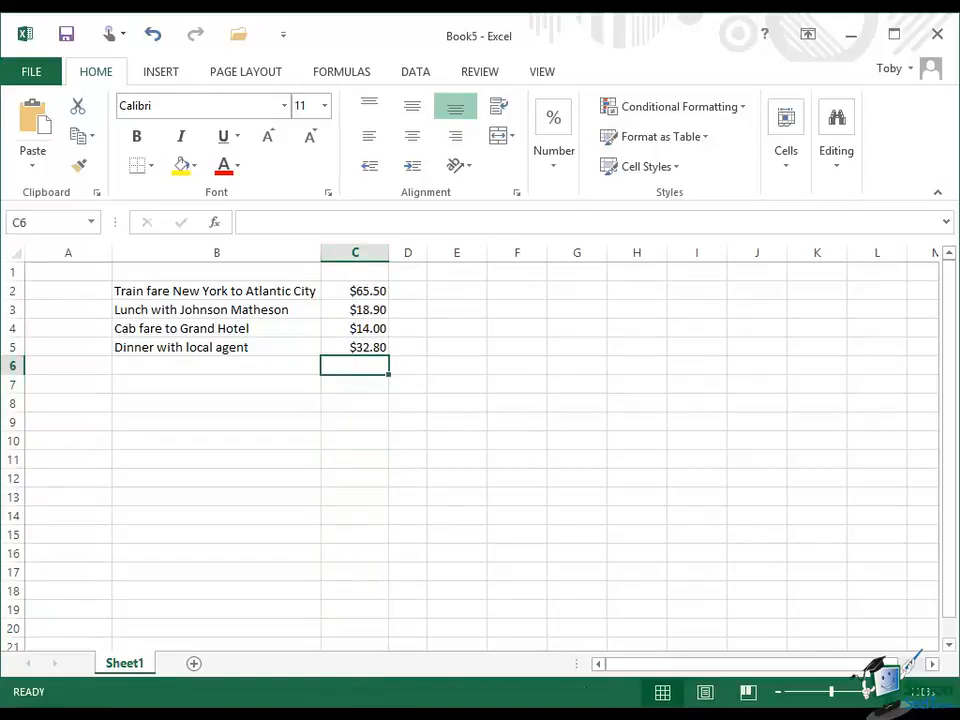
Enter the fifth expense amount 29.50 in C6, which displays automatically as $29.50
text(29)
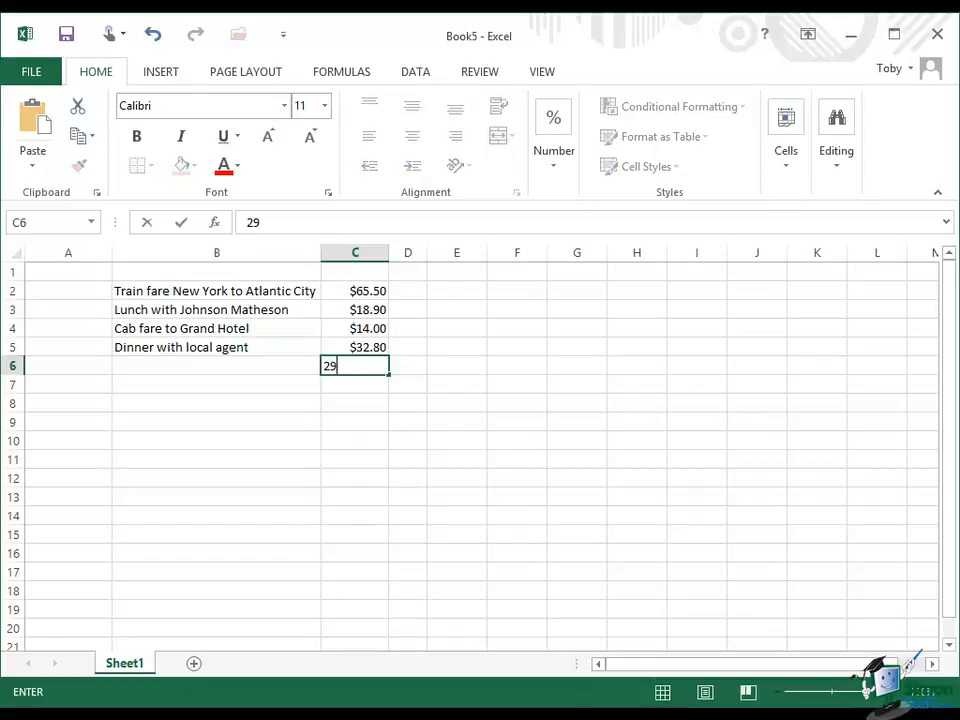
text(.50)
click(181, 226)
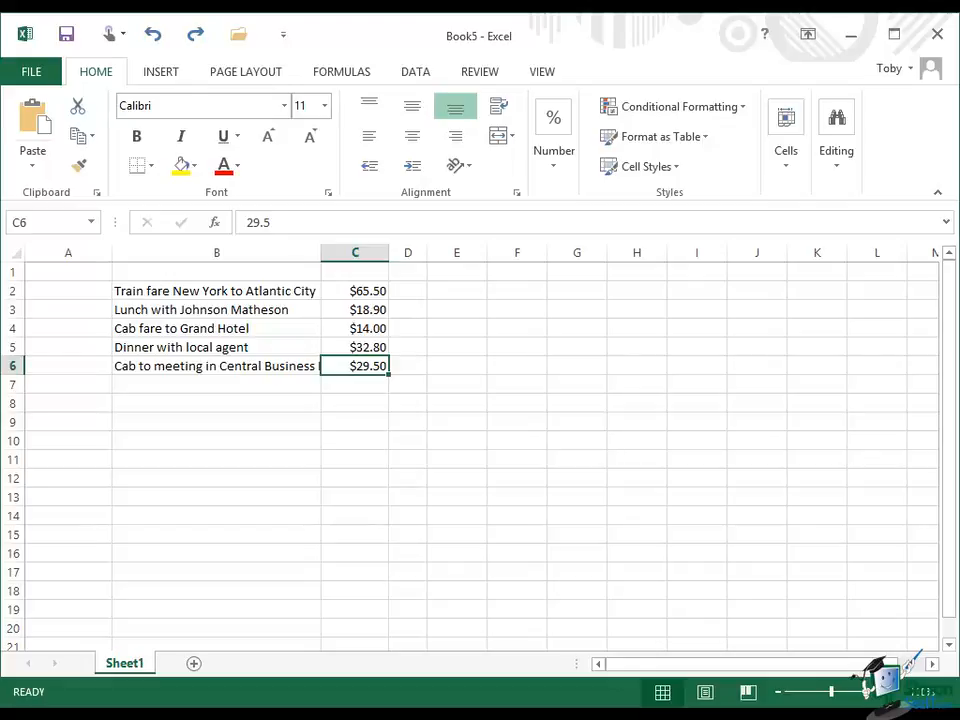
click(312, 253)
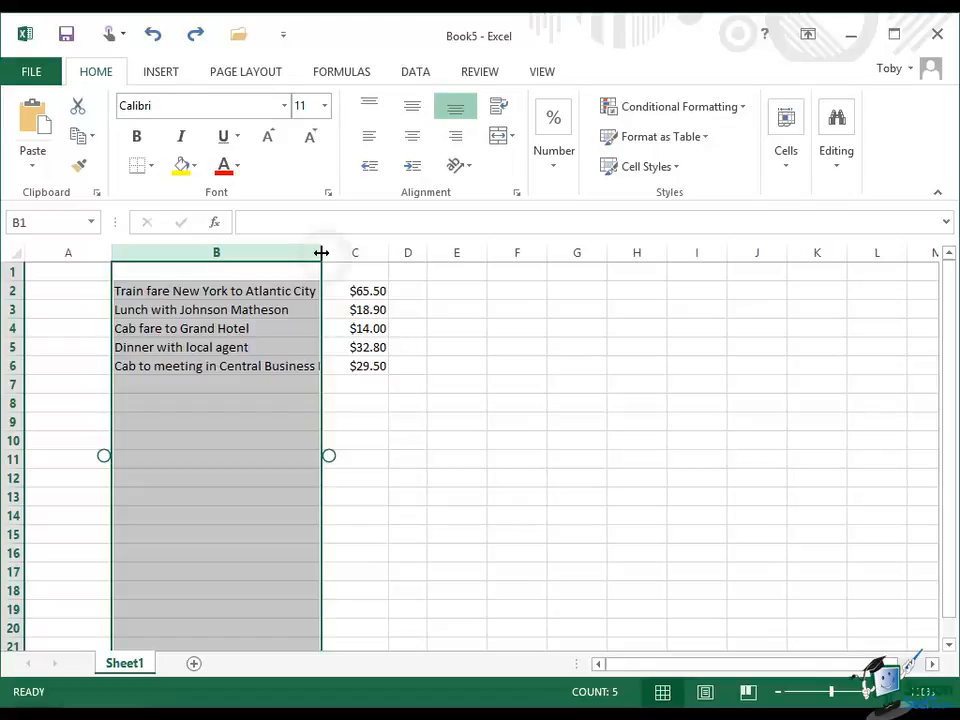
Widen column B so the full Central Business District cab description fits
drag(321, 253, 386, 253)
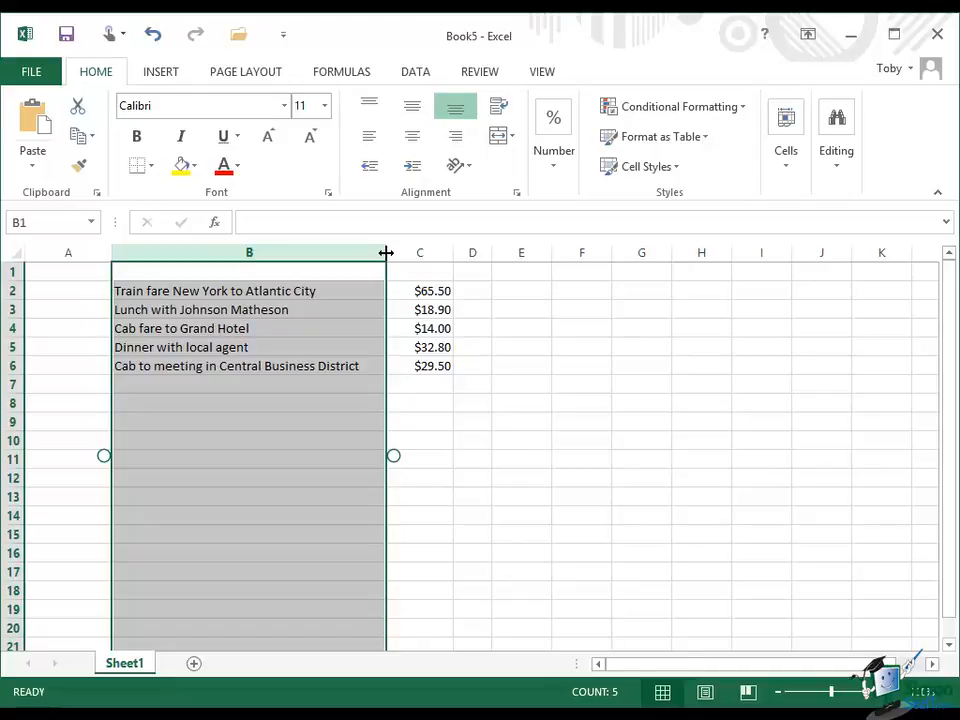
click(581, 328)
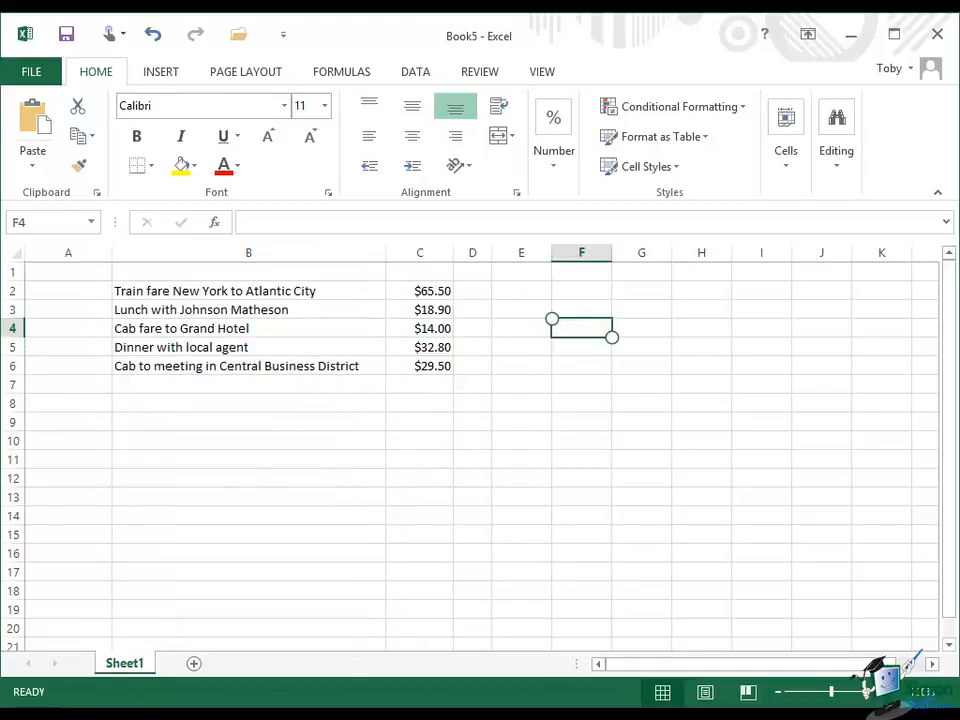
drag(612, 337, 912, 524)
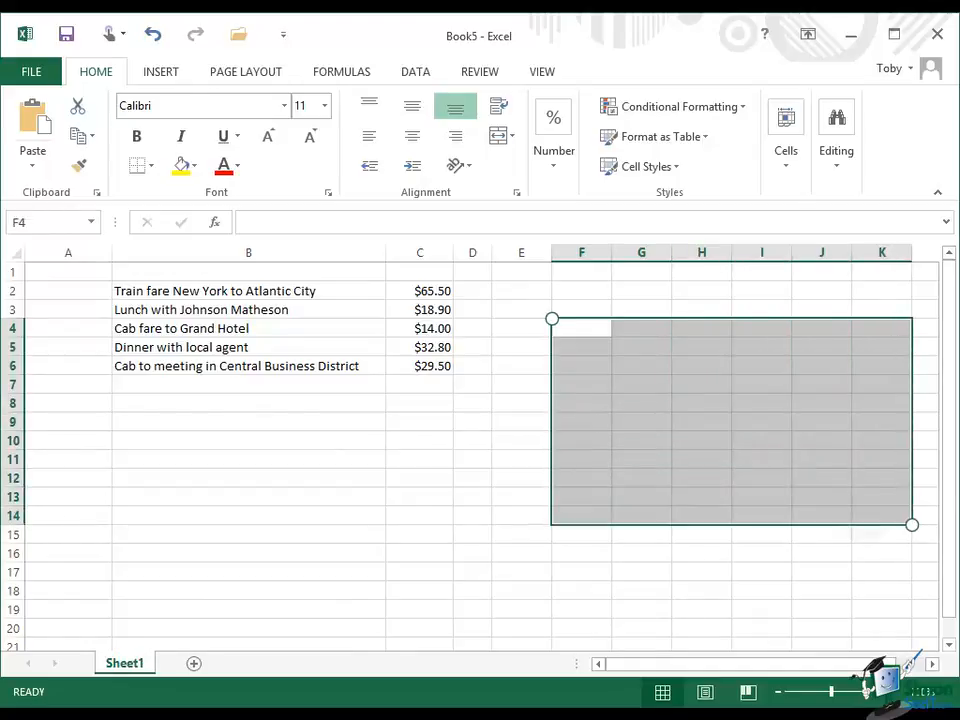